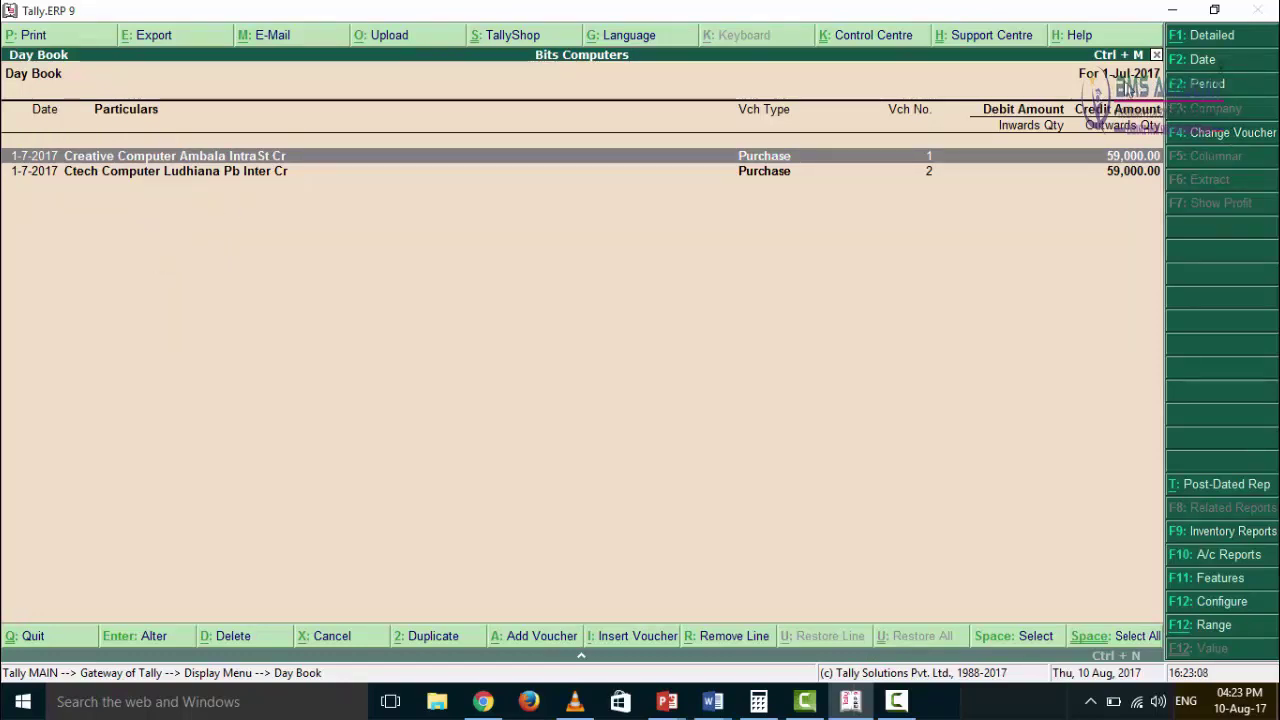
Step: Set the Day Book period to run from 1-7-2017 to 2-7-2017
left_click(1208, 85)
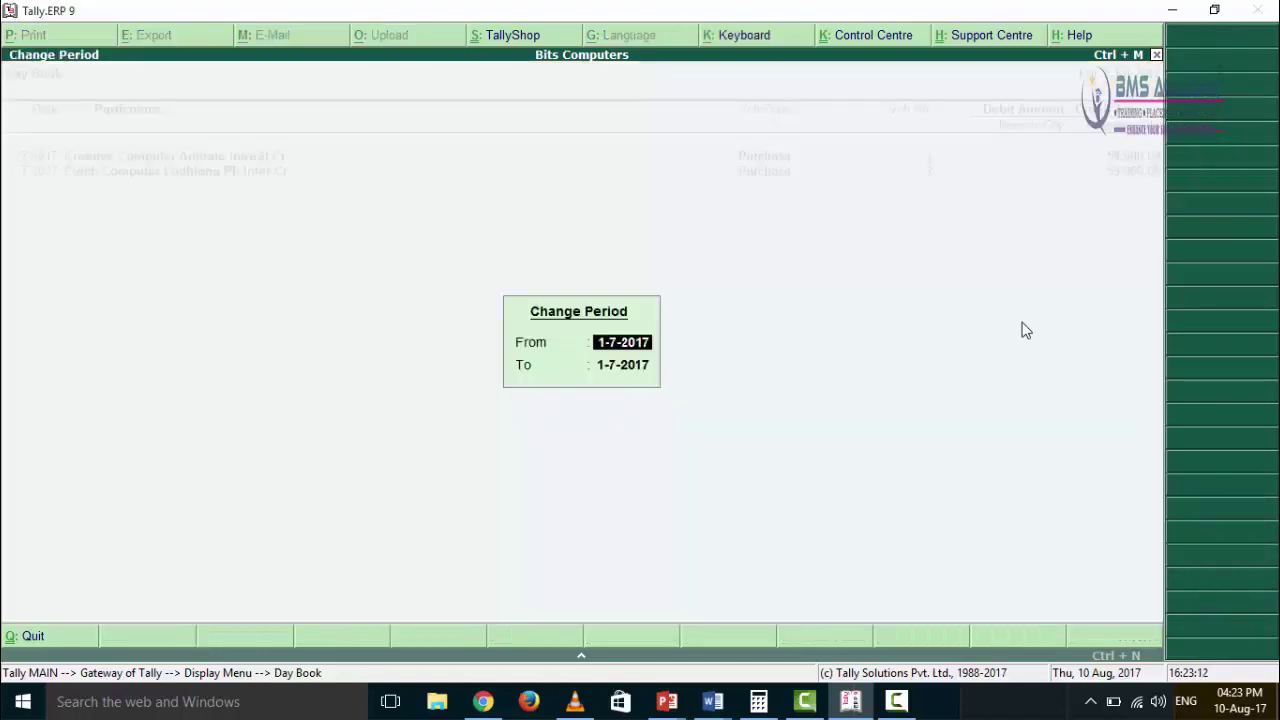
key("Return")
type("2")
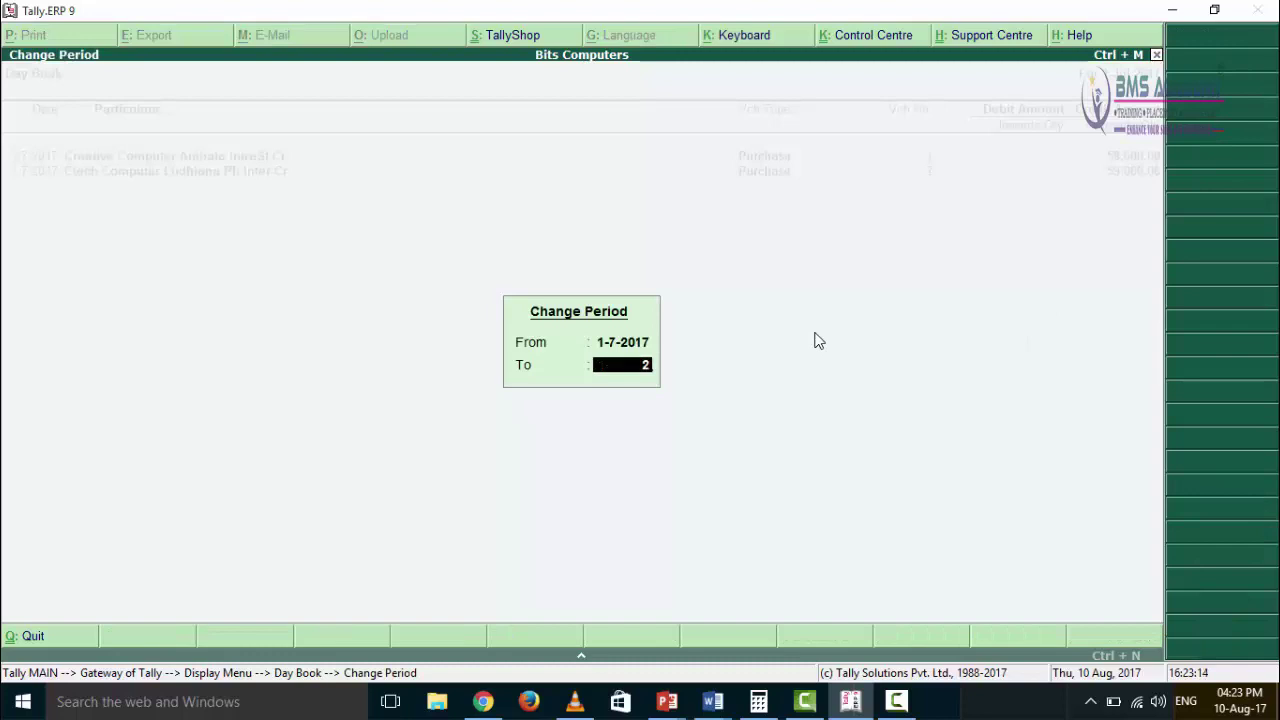
key("Return")
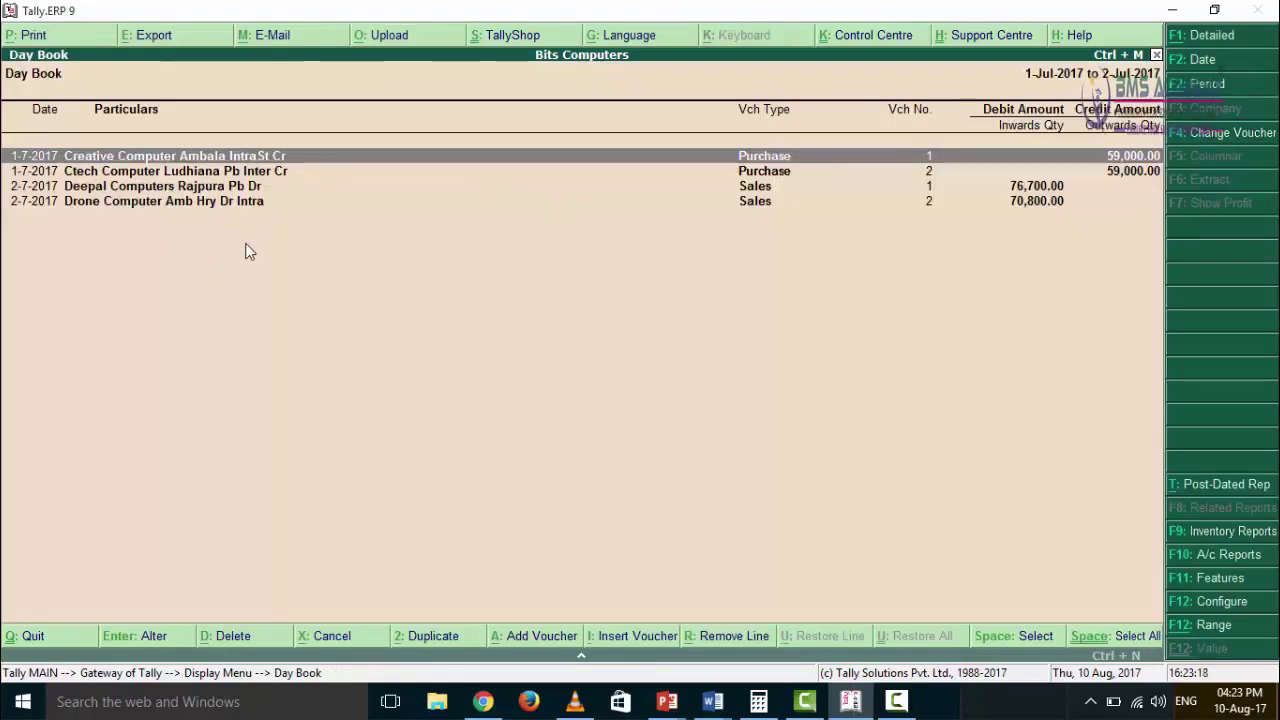
Step: View the Drone Computer Amb Hry Dr Intra sales voucher and return to the Gateway of Tally
left_click(211, 201)
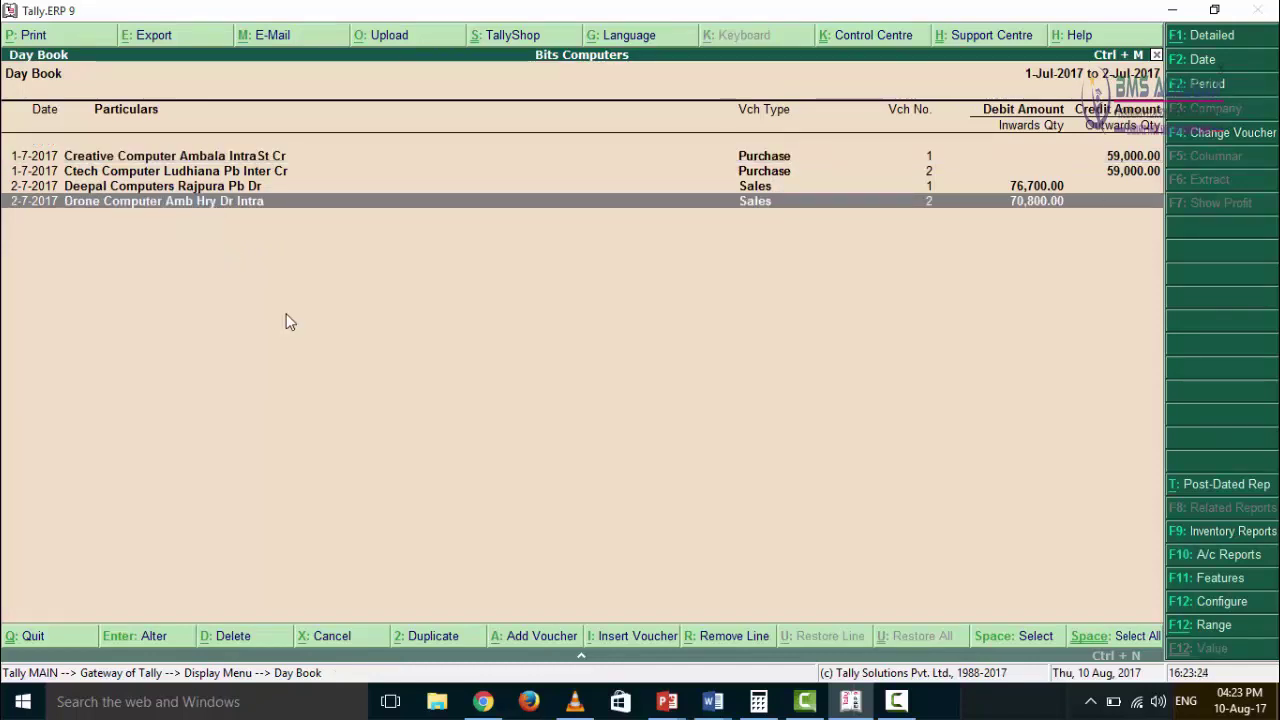
key("Return")
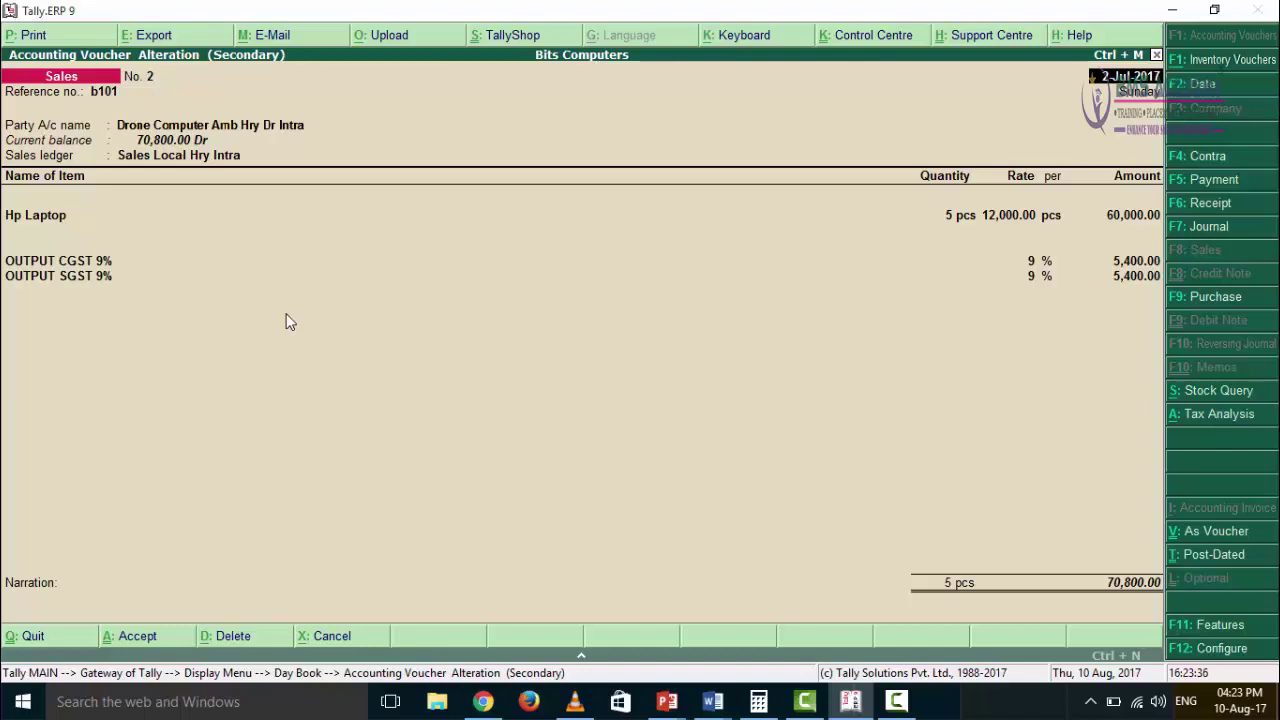
key("Escape")
key("Return")
key("Escape")
key("Escape")
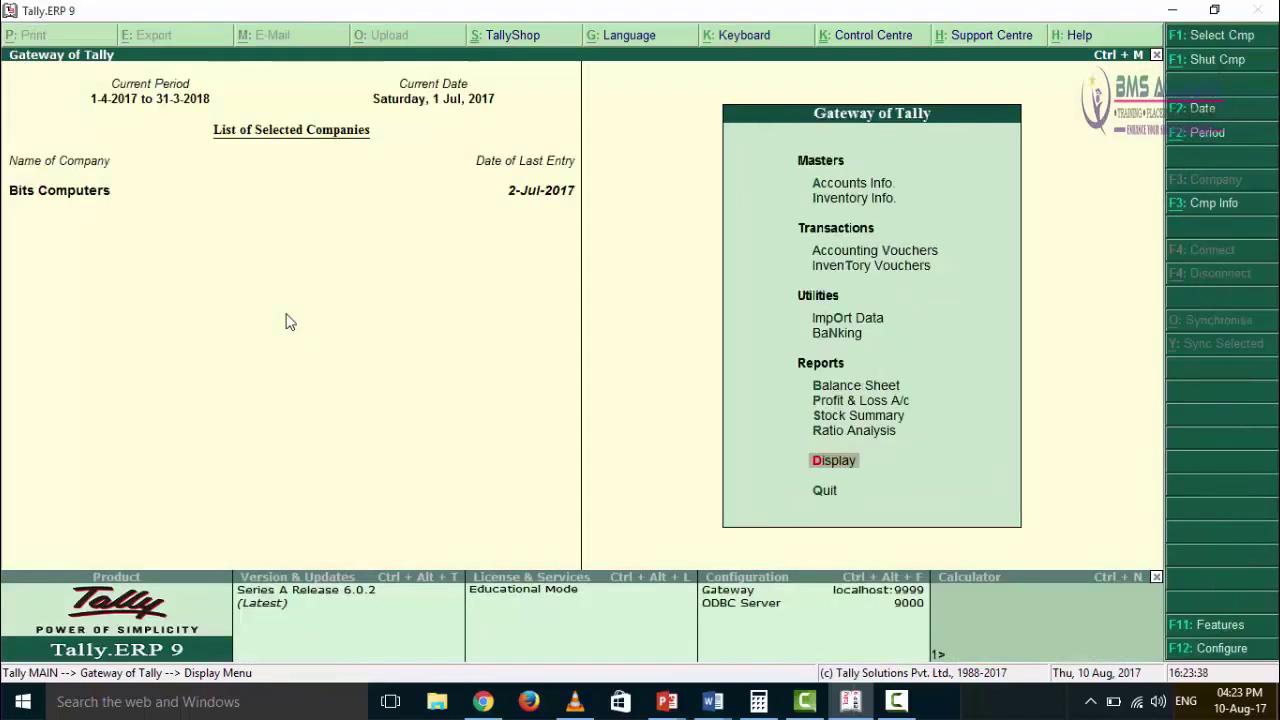
Step: Open a blank Sales voucher in accounting voucher creation and quit it without saving
key("Up")
key("Up")
key("Up")
key("Up")
key("Up")
key("Up")
key("Up")
key("Up")
key("Up")
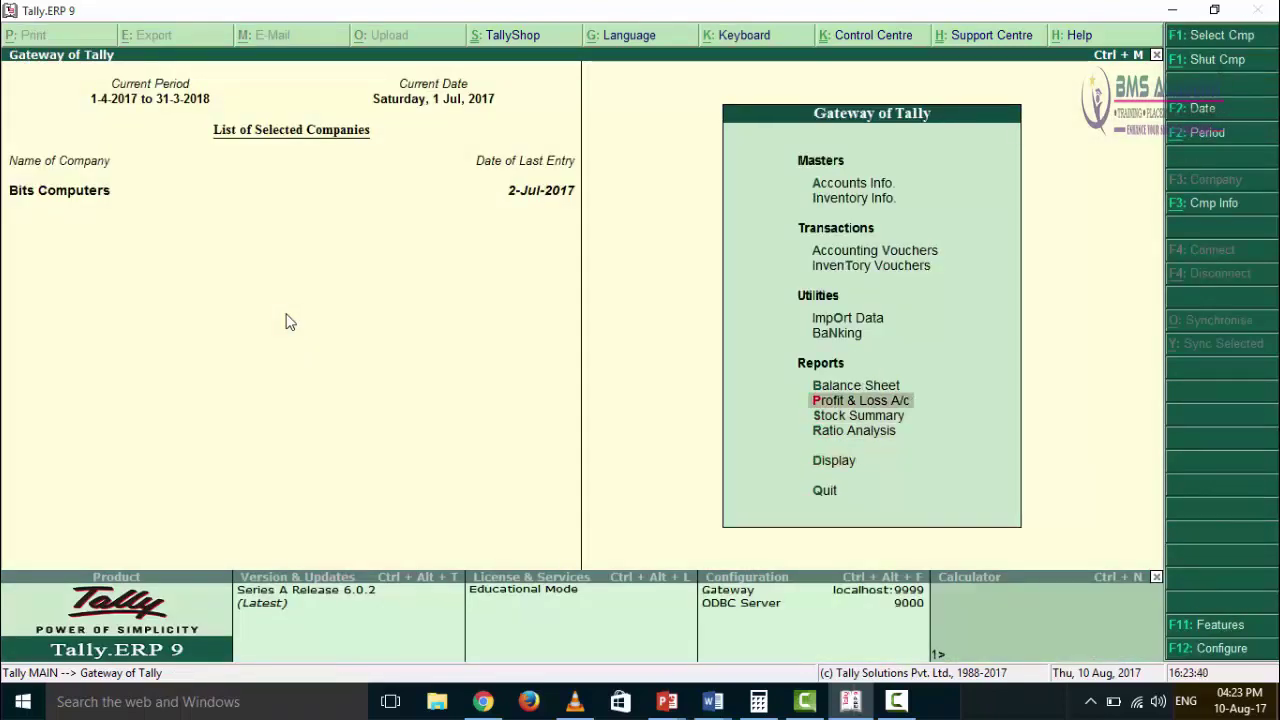
key("Down")
key("Return")
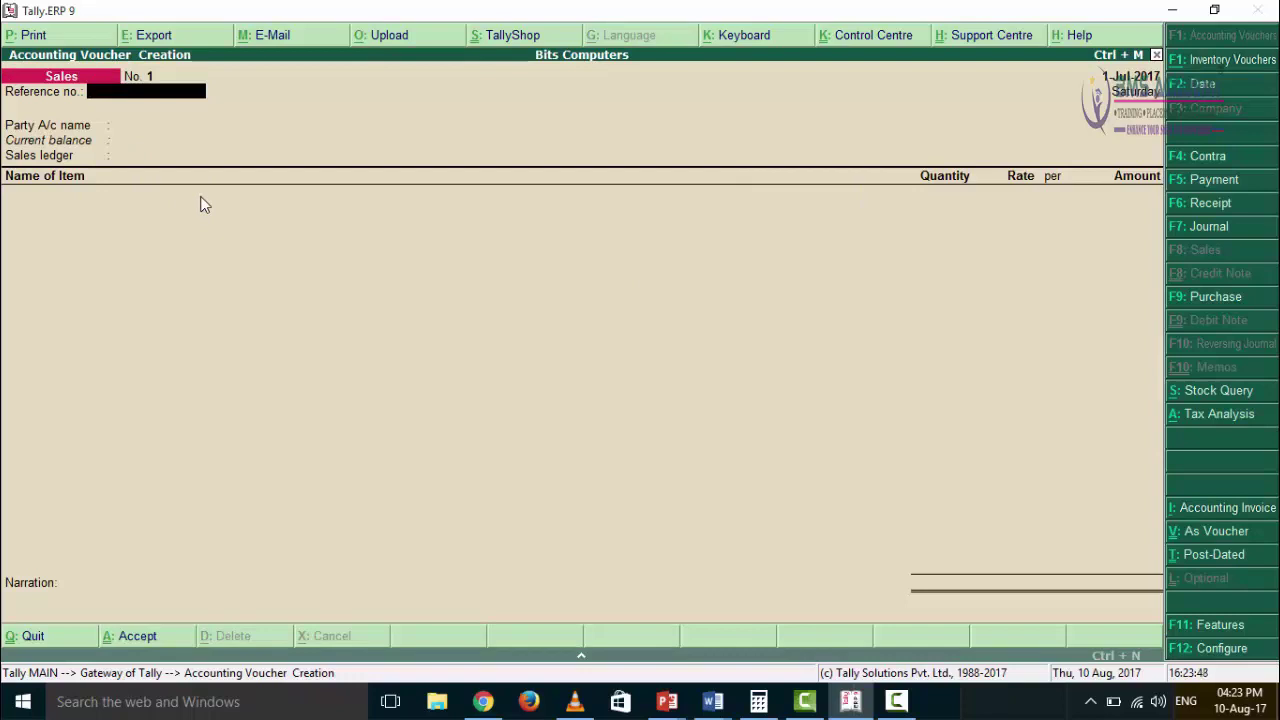
key("Escape")
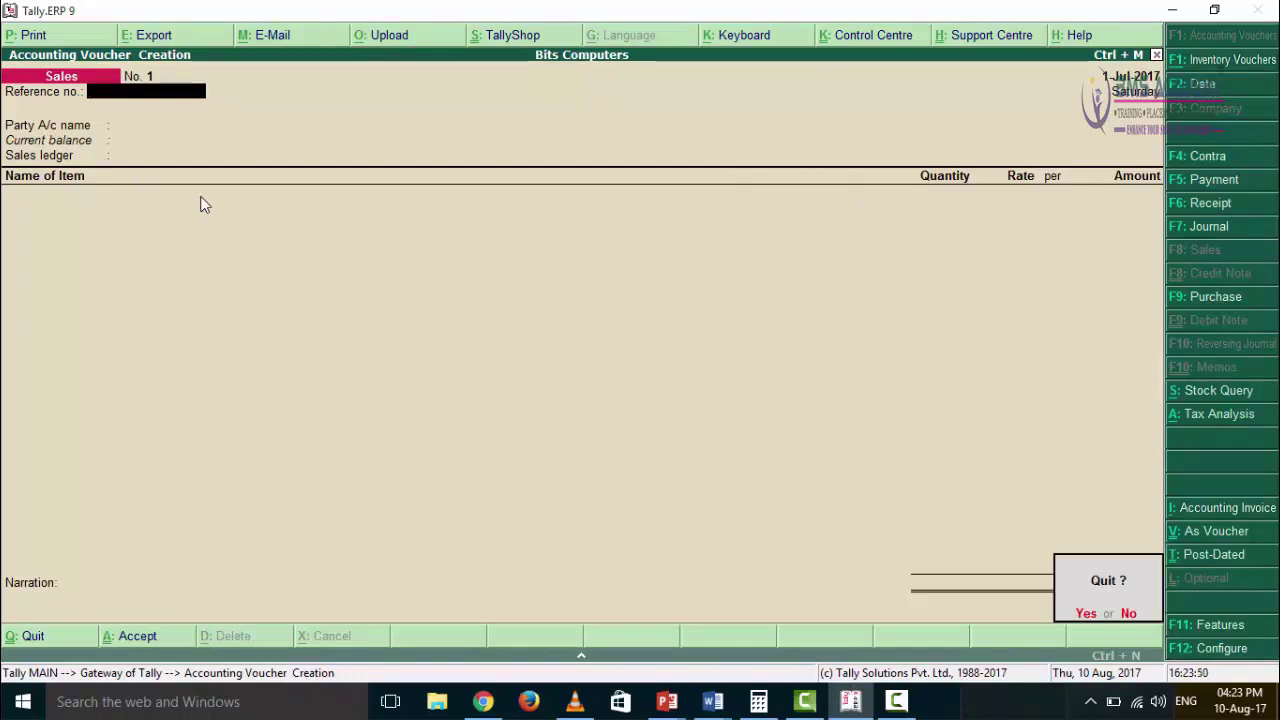
key("Return")
Step: Open the Day Book from the Display Menu
key("Down")
key("Down")
key("Down")
key("Down")
key("Down")
key("Down")
key("Down")
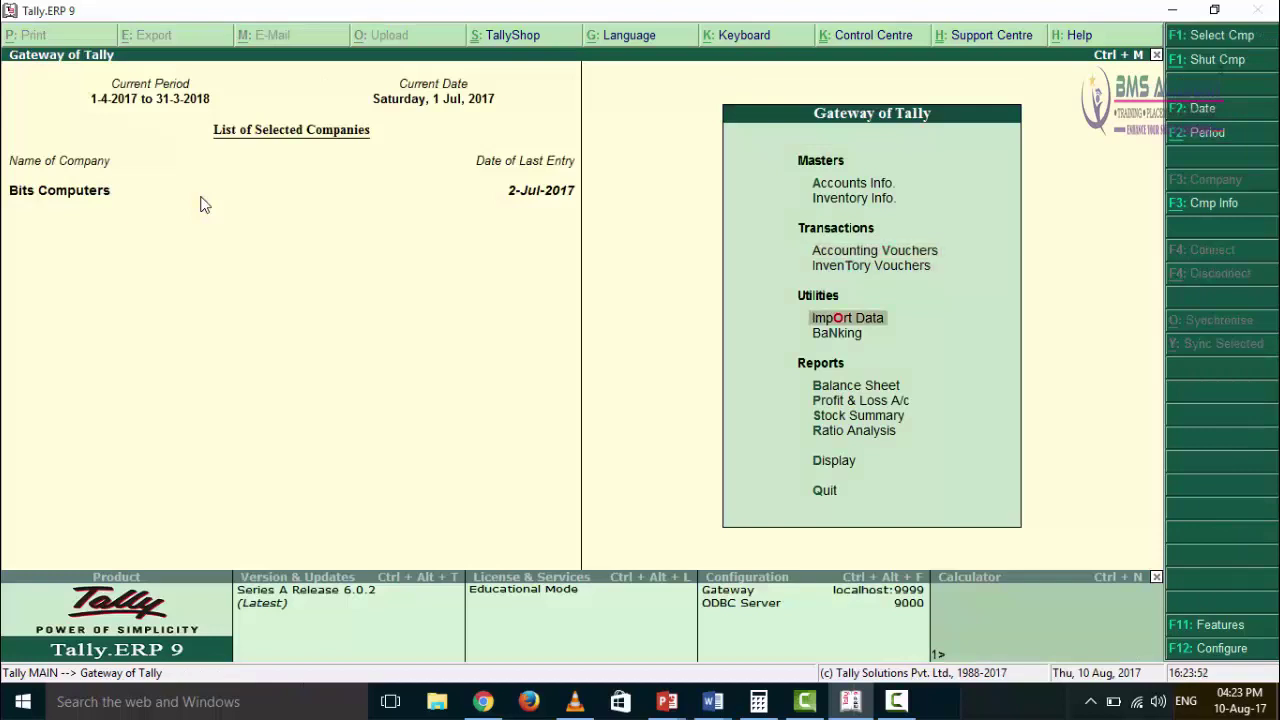
key("Down")
key("Return")
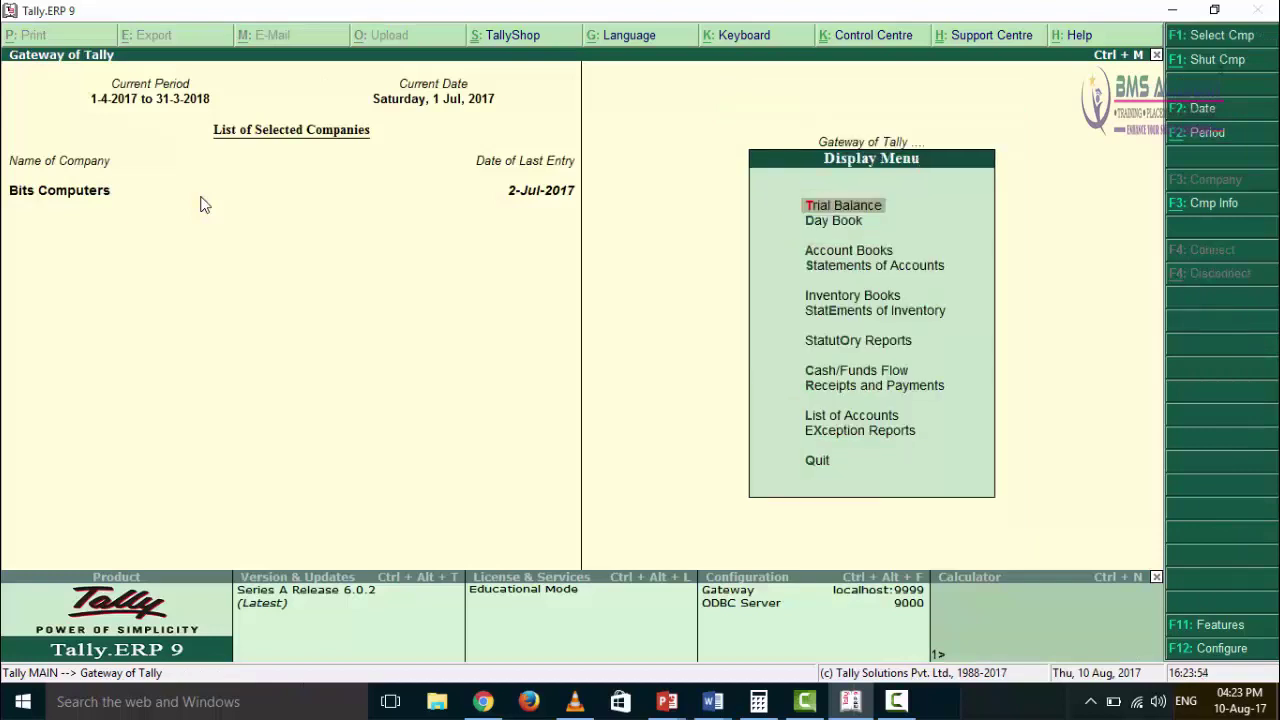
key("Down")
key("Down")
key("Up")
key("Return")
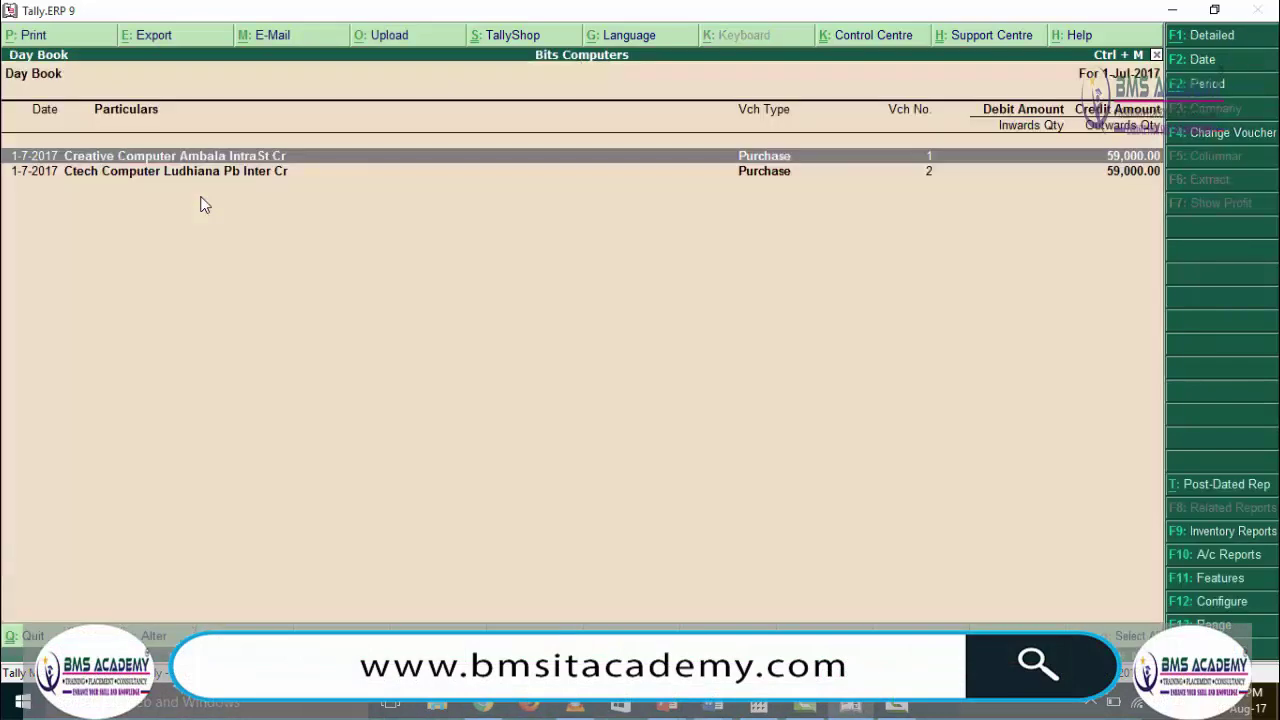
key("F2")
type("2")
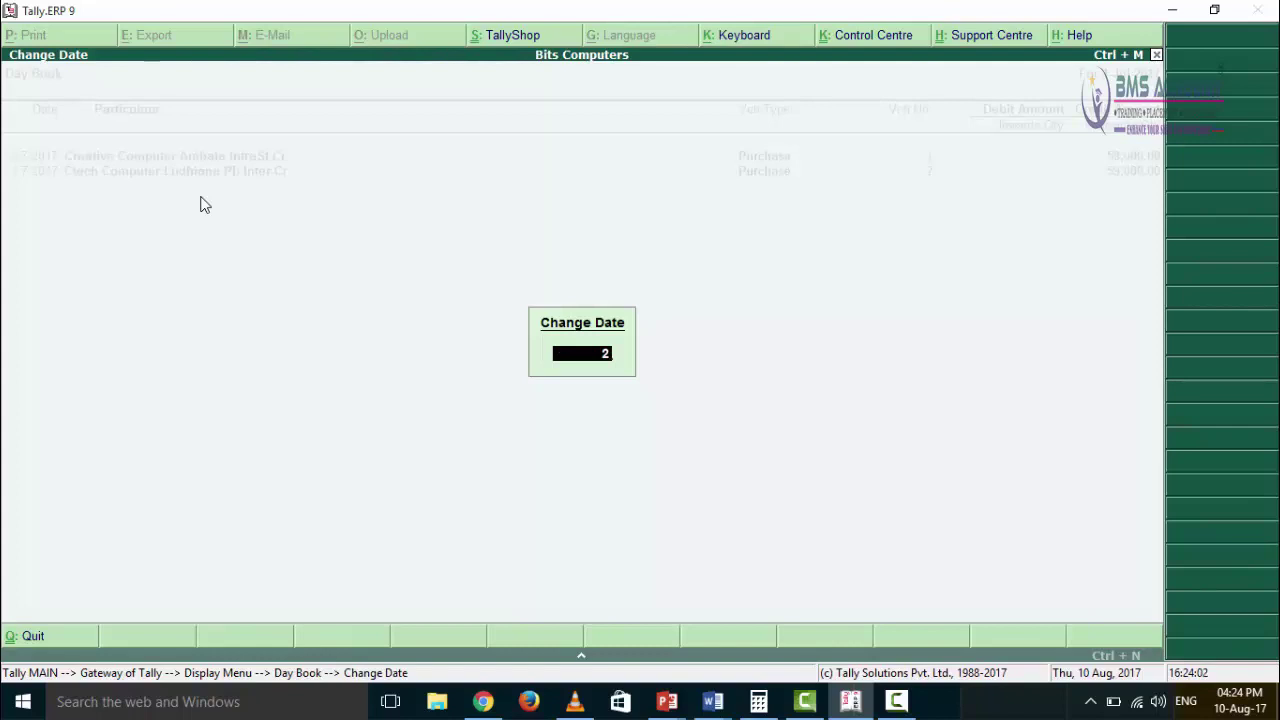
key("BackSpace")
key("Escape")
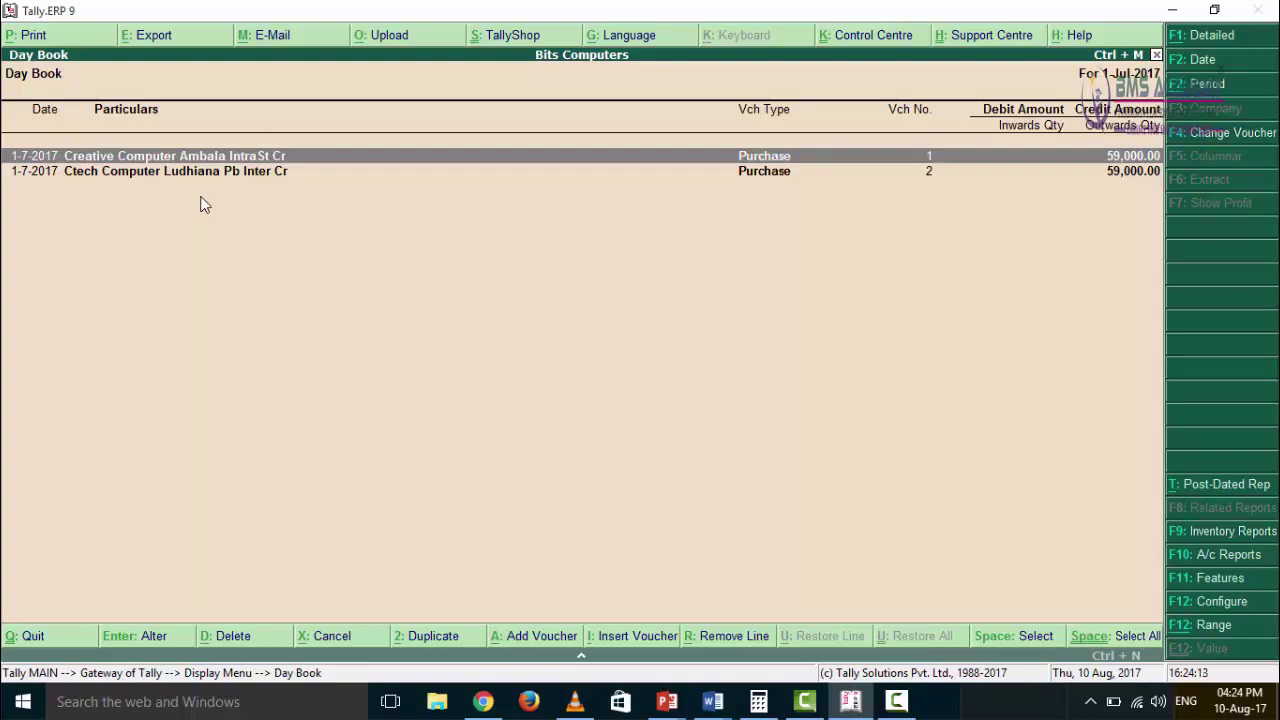
Step: Change the Day Book period to cover 1-7-2017 through 2-7-2017
left_click(1207, 84)
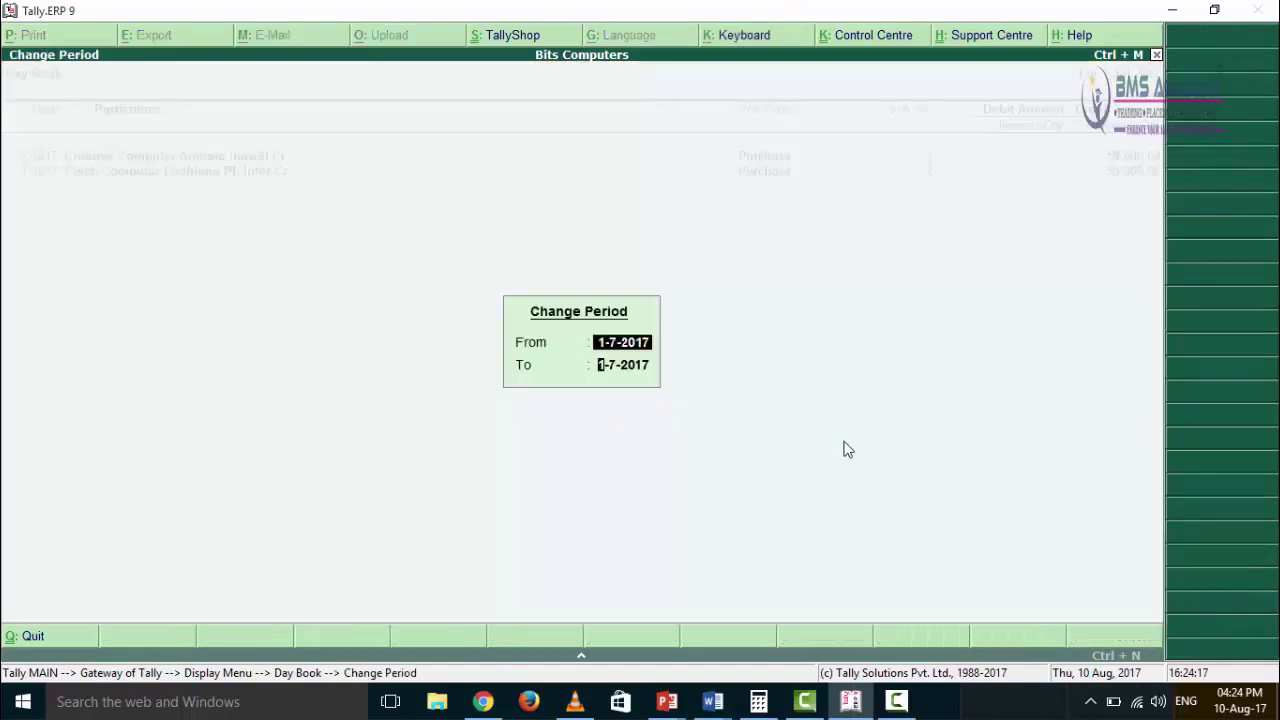
key("Return")
type("2")
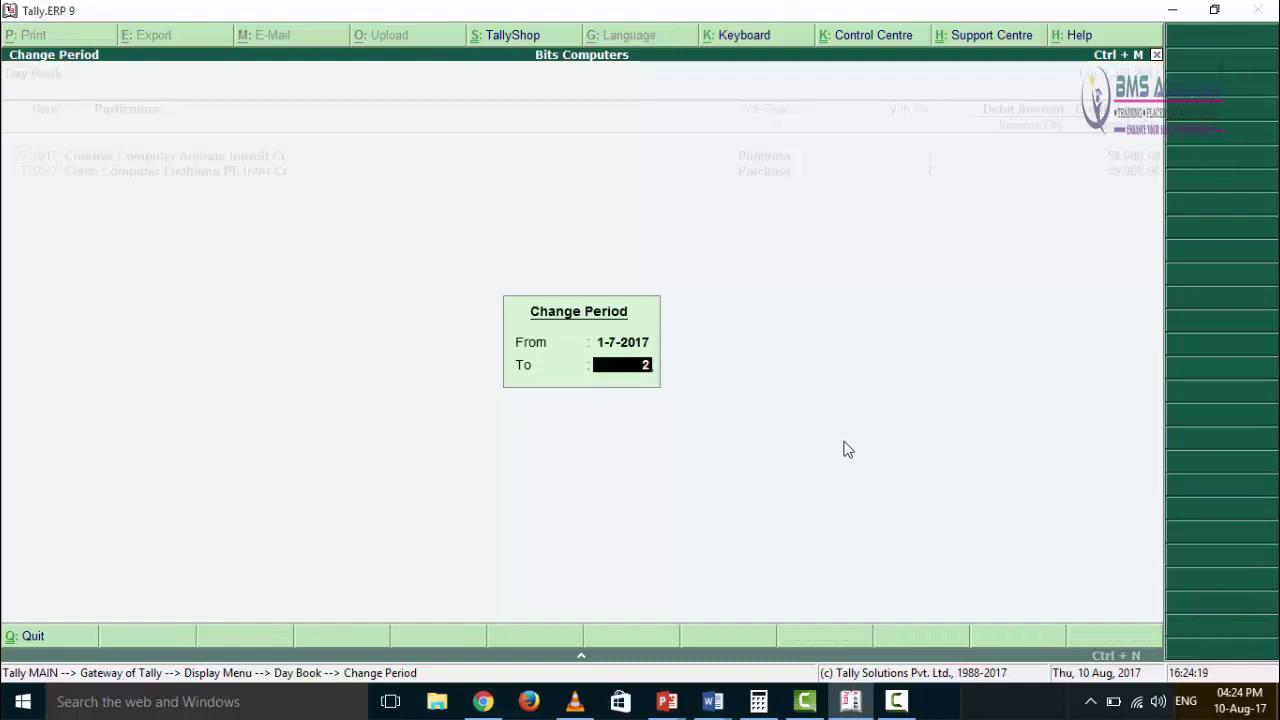
key("Return")
Step: Open the Drone Computer Amb Hry Dr Intra sales voucher for alteration, keeping its date, reference number and party account
key("Down")
key("Down")
key("Down")
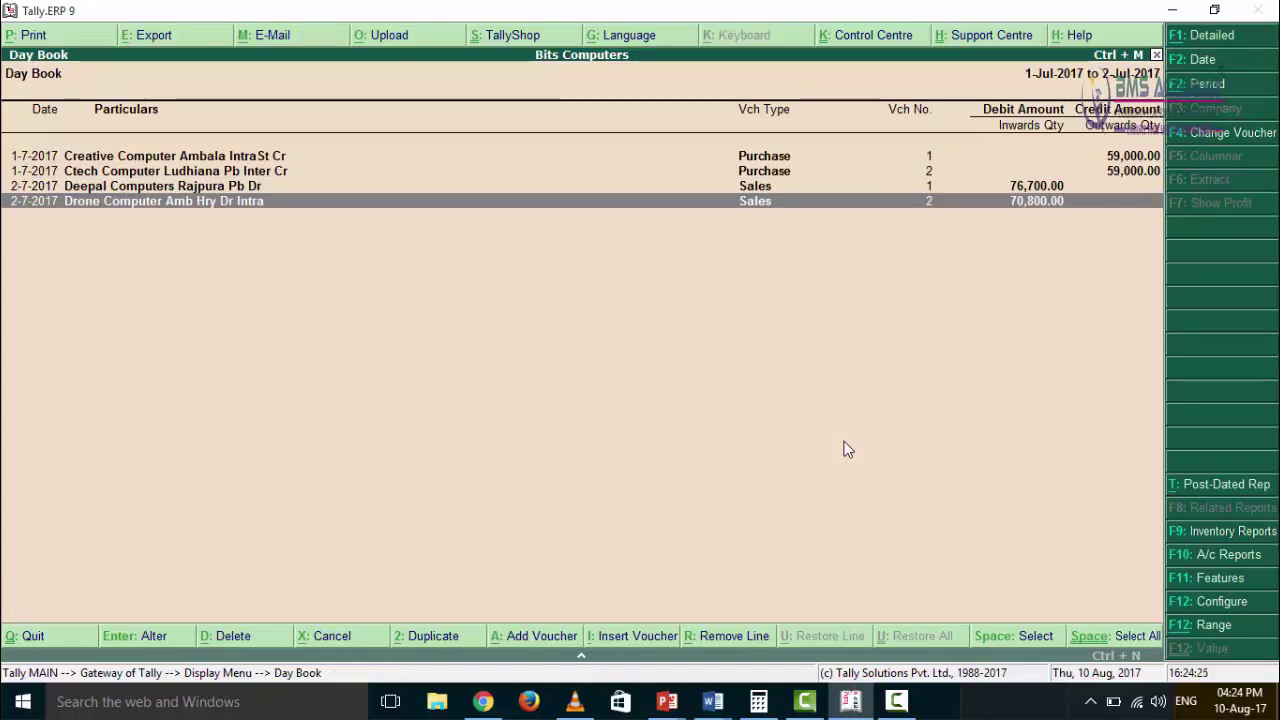
key("Return")
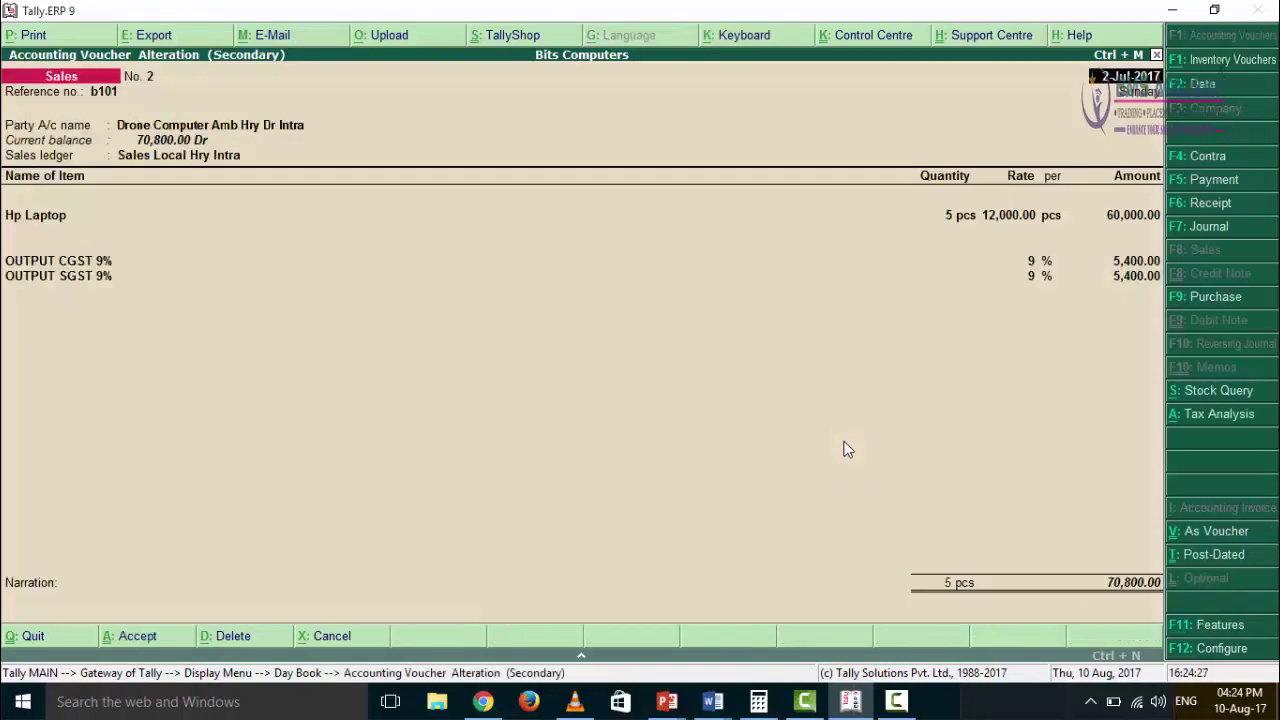
key("Return")
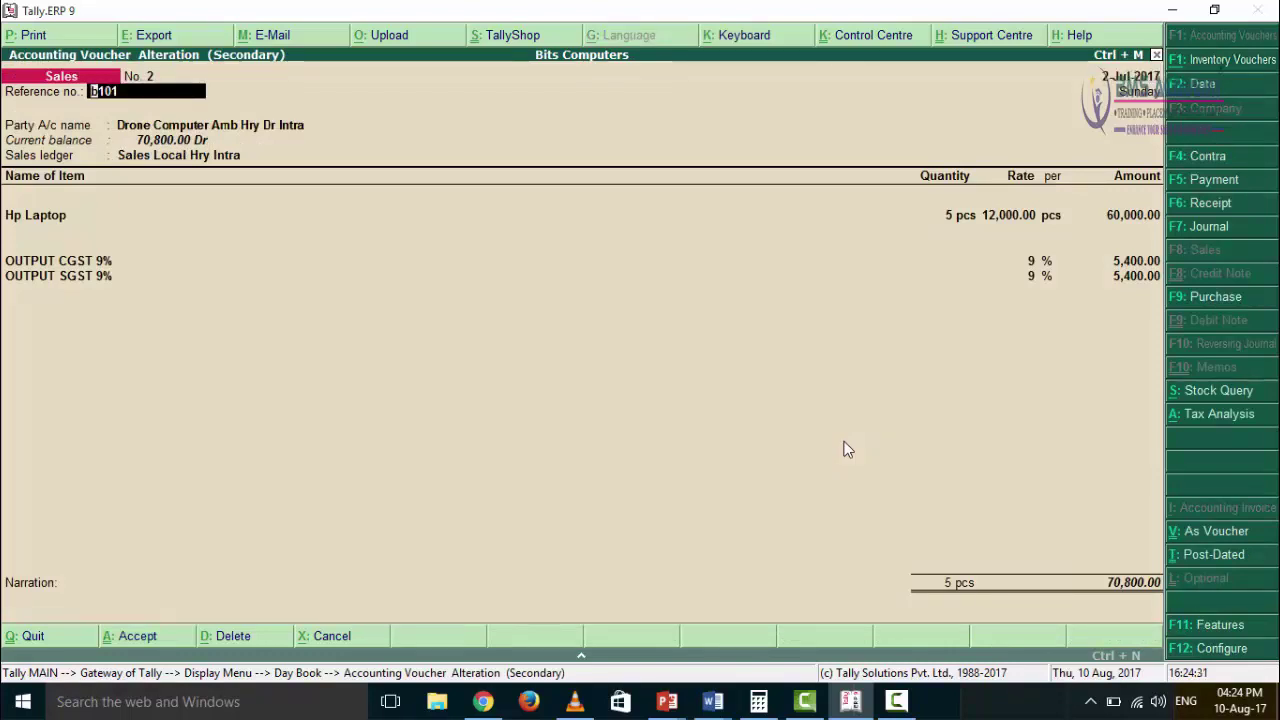
key("Return")
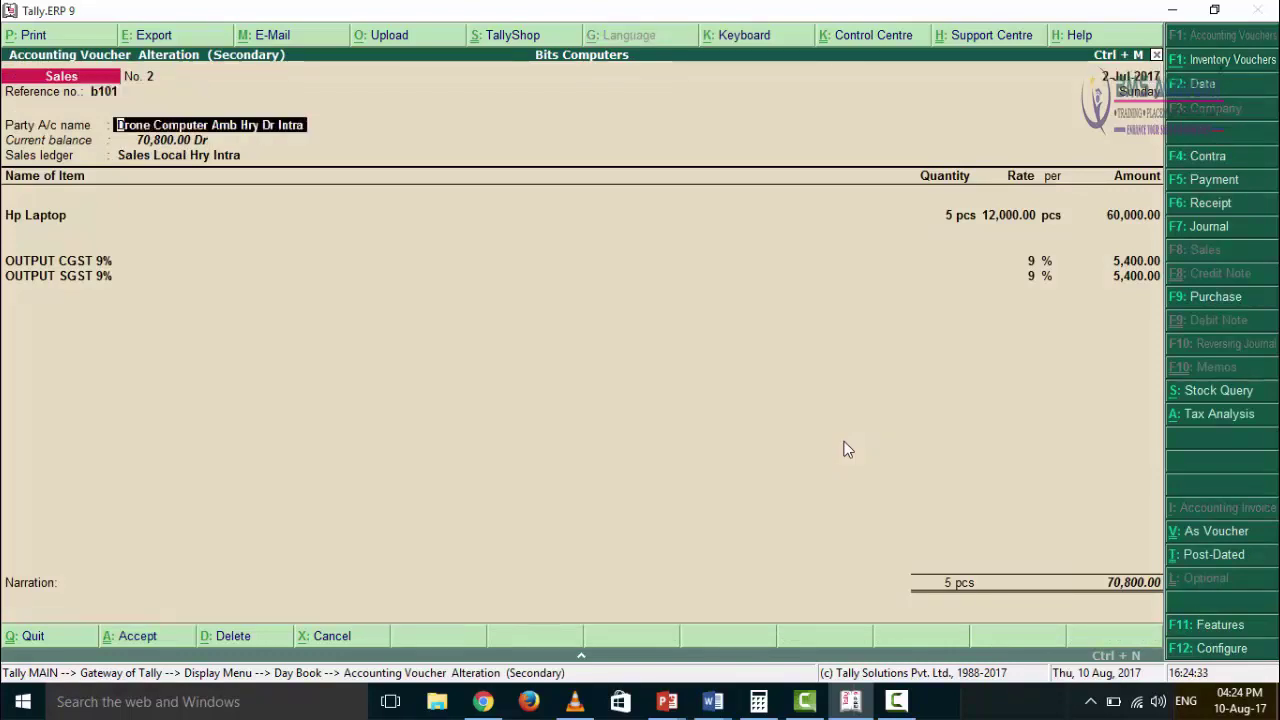
key("Return")
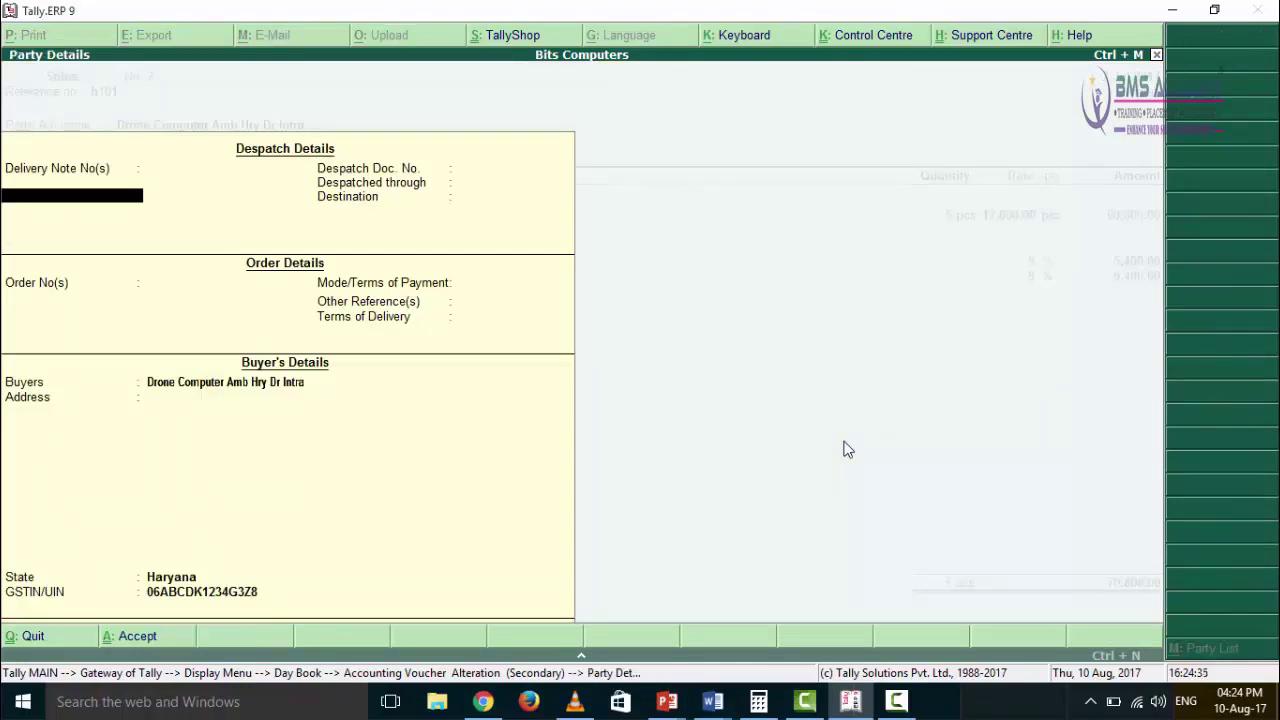
Step: Review the voucher's party details through the despatch, order and buyer's fields, including State and GSTIN/UIN, without changing them
key("Return")
key("Return")
key("Return")
key("Return")
key("Return")
key("Return")
key("Return")
key("Return")
key("Return")
key("Return")
key("Return")
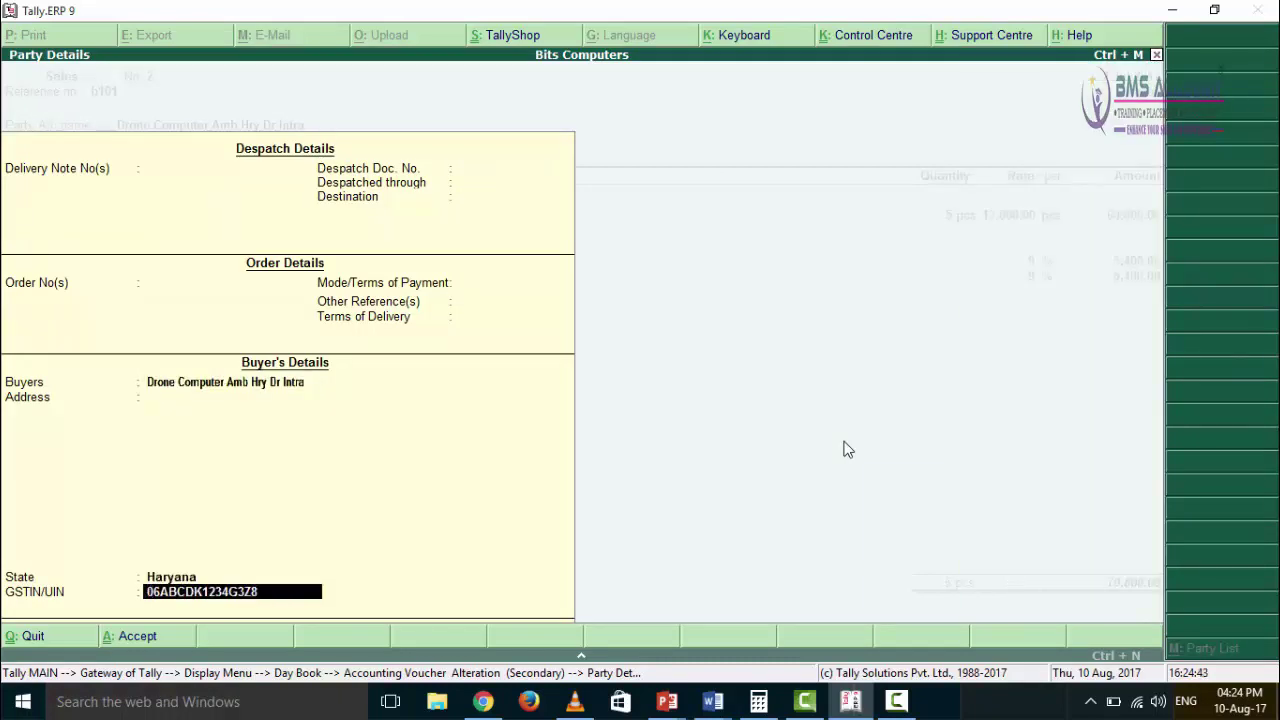
key("Return")
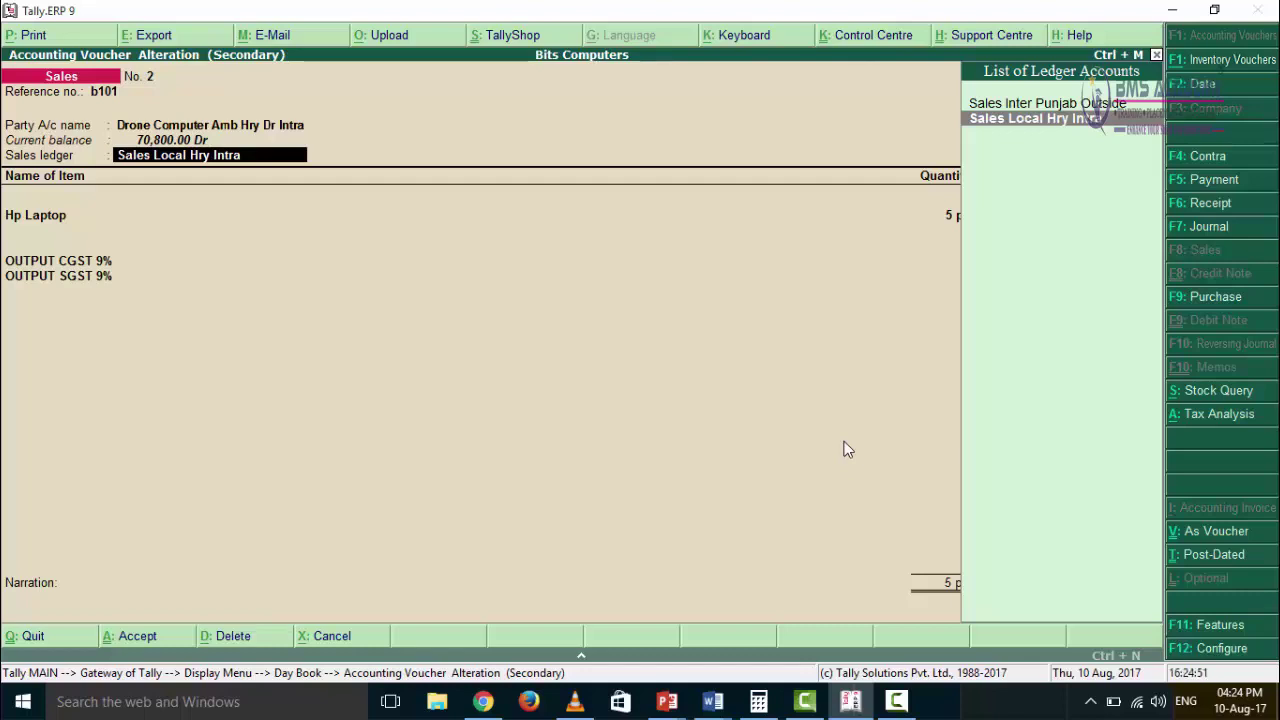
Step: Review the sales ledger Sales Local Hry Intra and the Hp Laptop line's quantity, rate and amount, keeping every entry
key("Return")
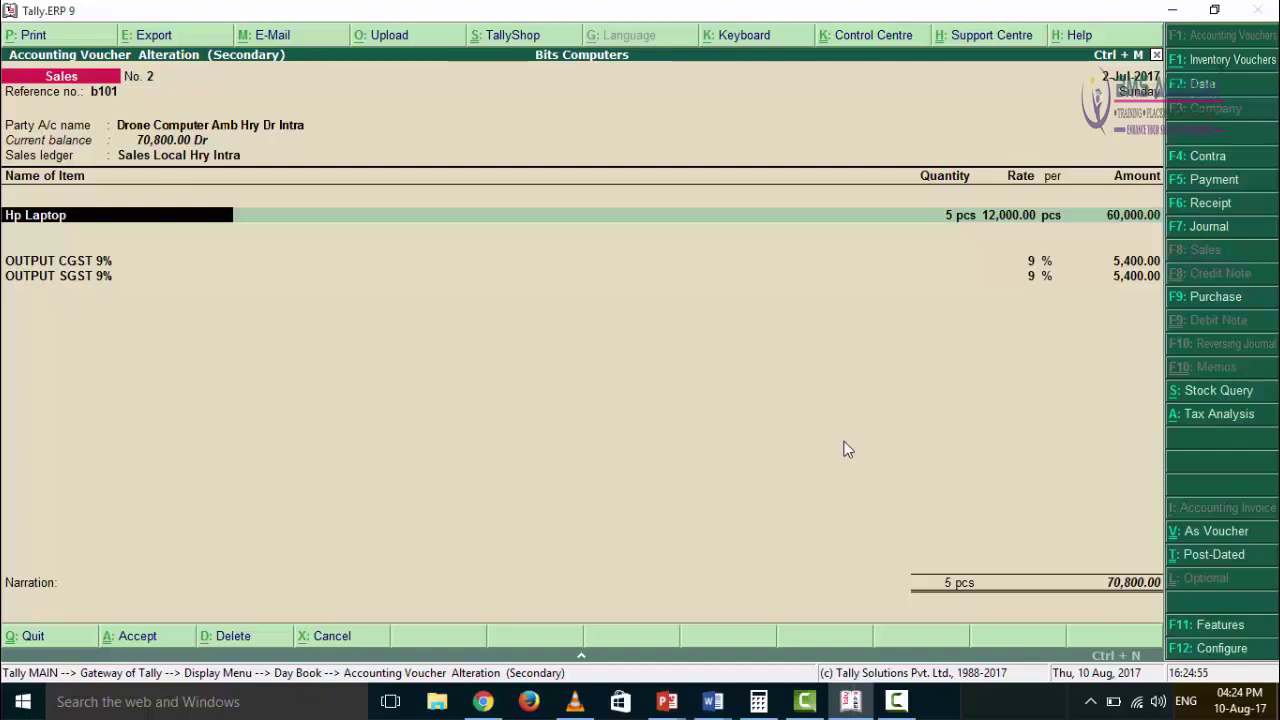
key("Return")
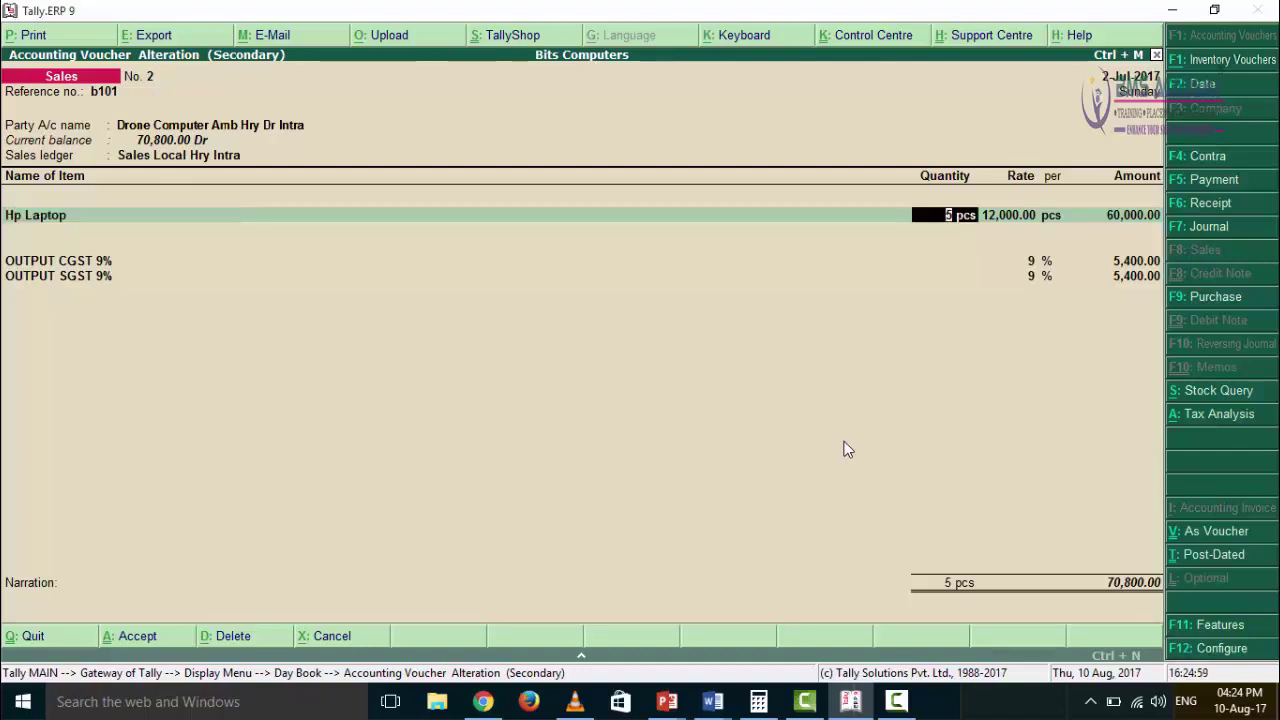
key("Return")
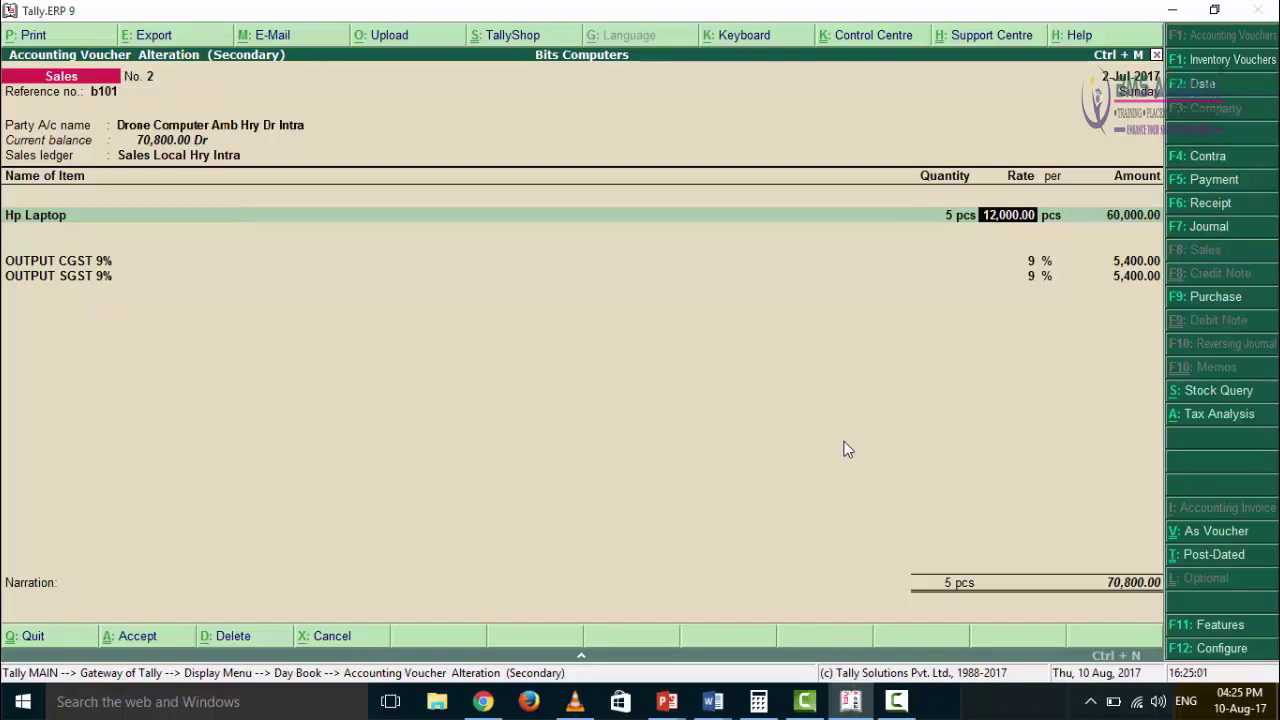
key("Return")
key("Return")
key("Return")
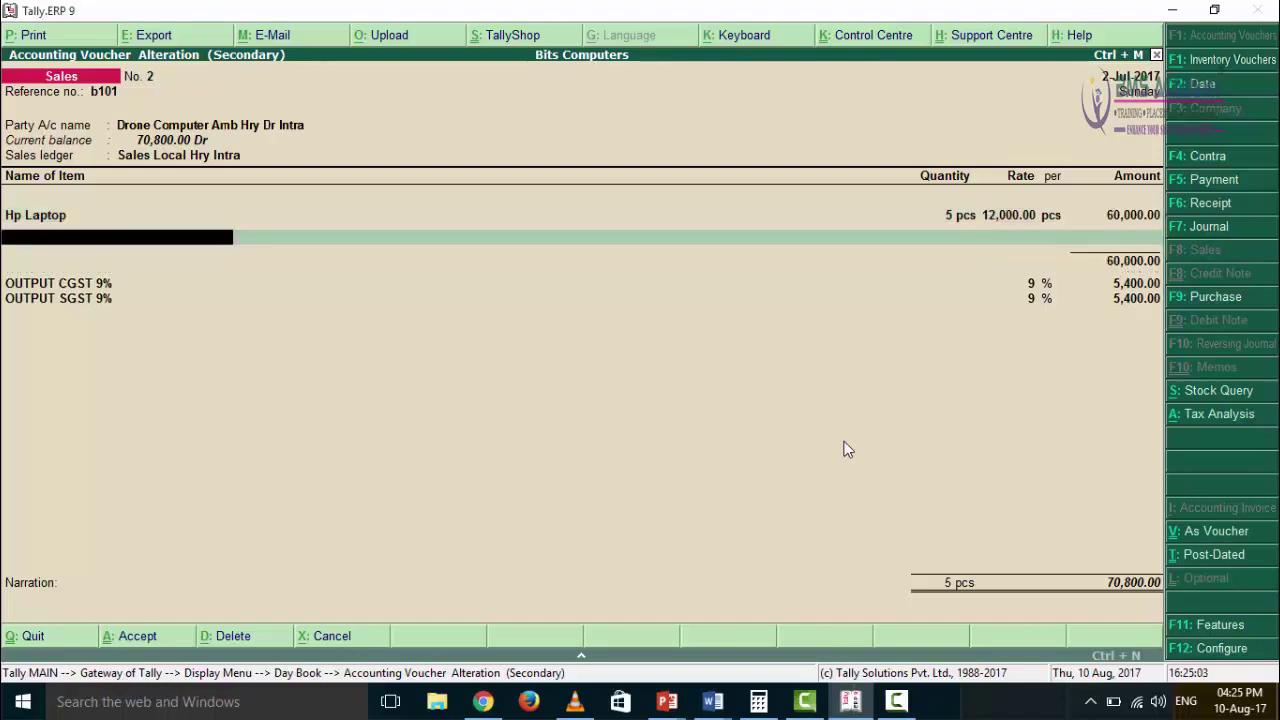
key("Return")
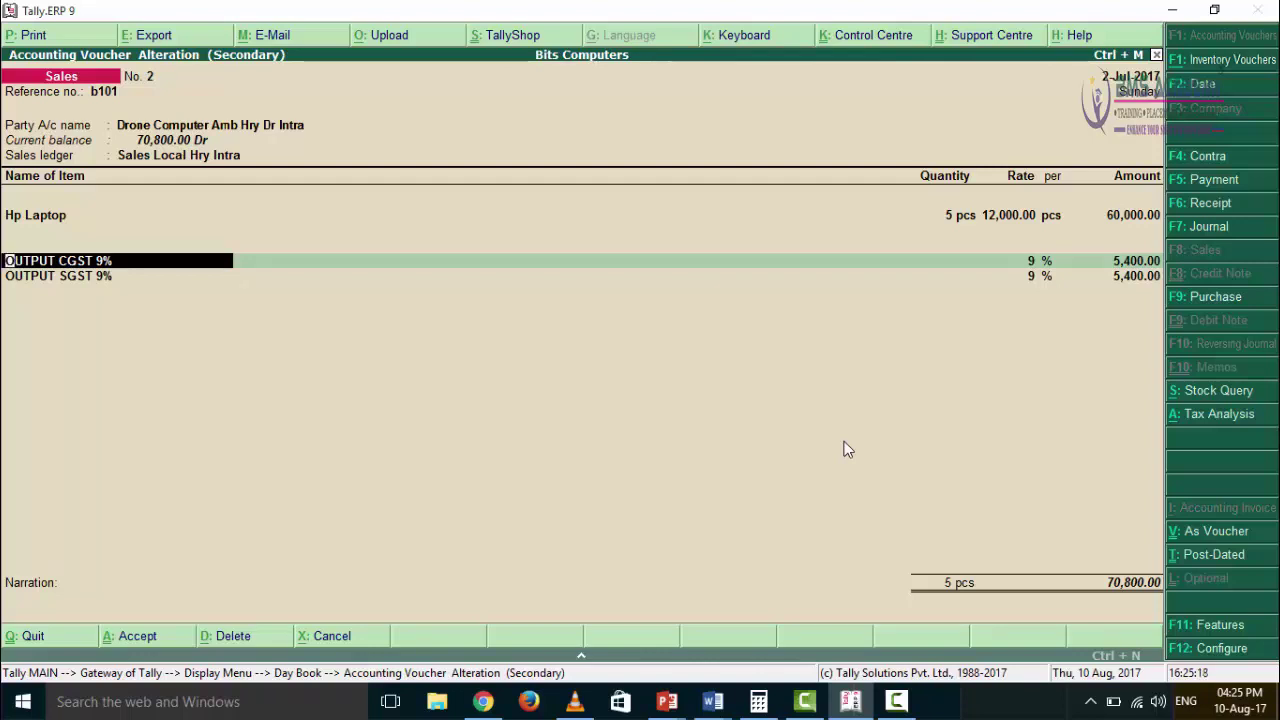
Step: Check the OUTPUT CGST 9% and OUTPUT SGST 9% lines, leave the narration blank and accept the sales voucher
key("Return")
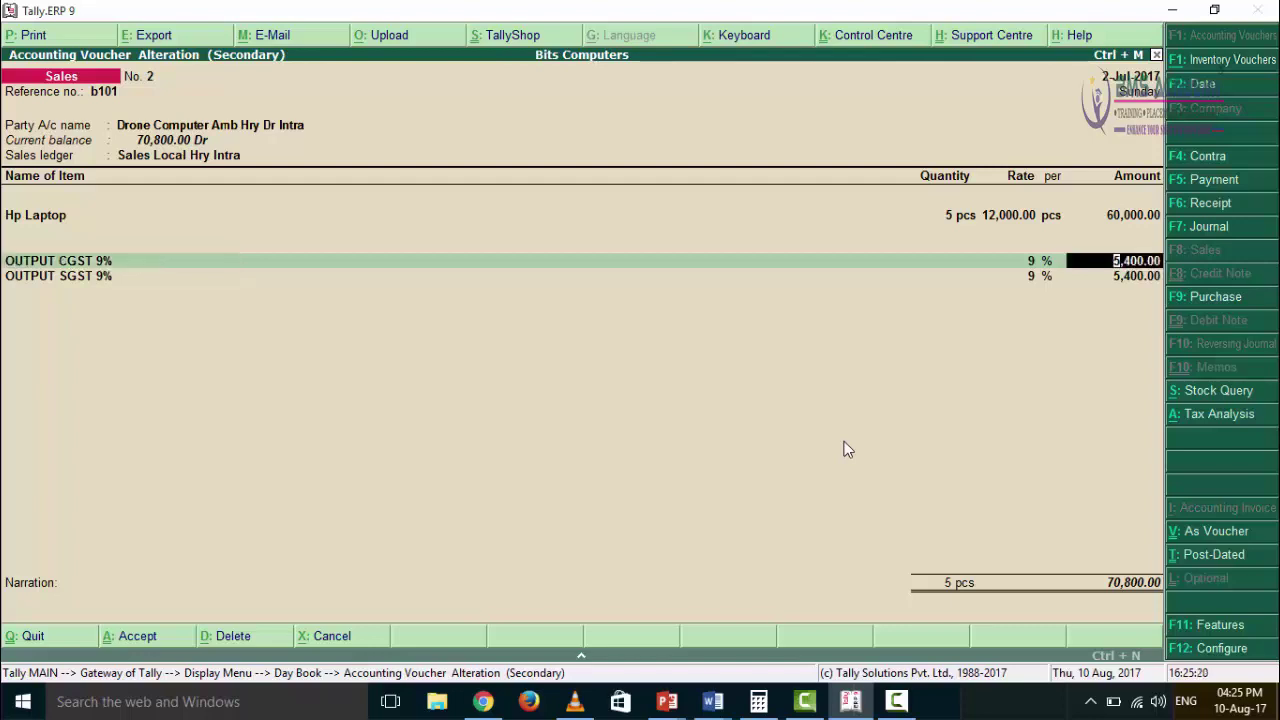
key("Return")
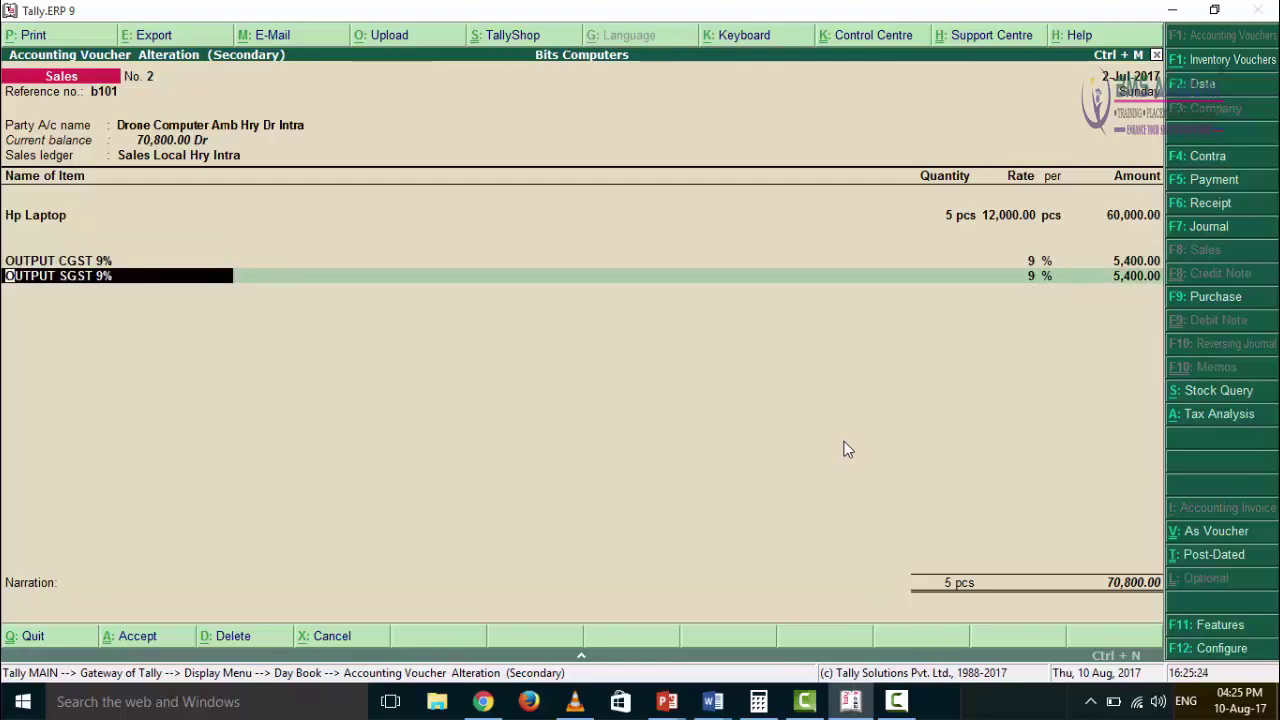
key("Return")
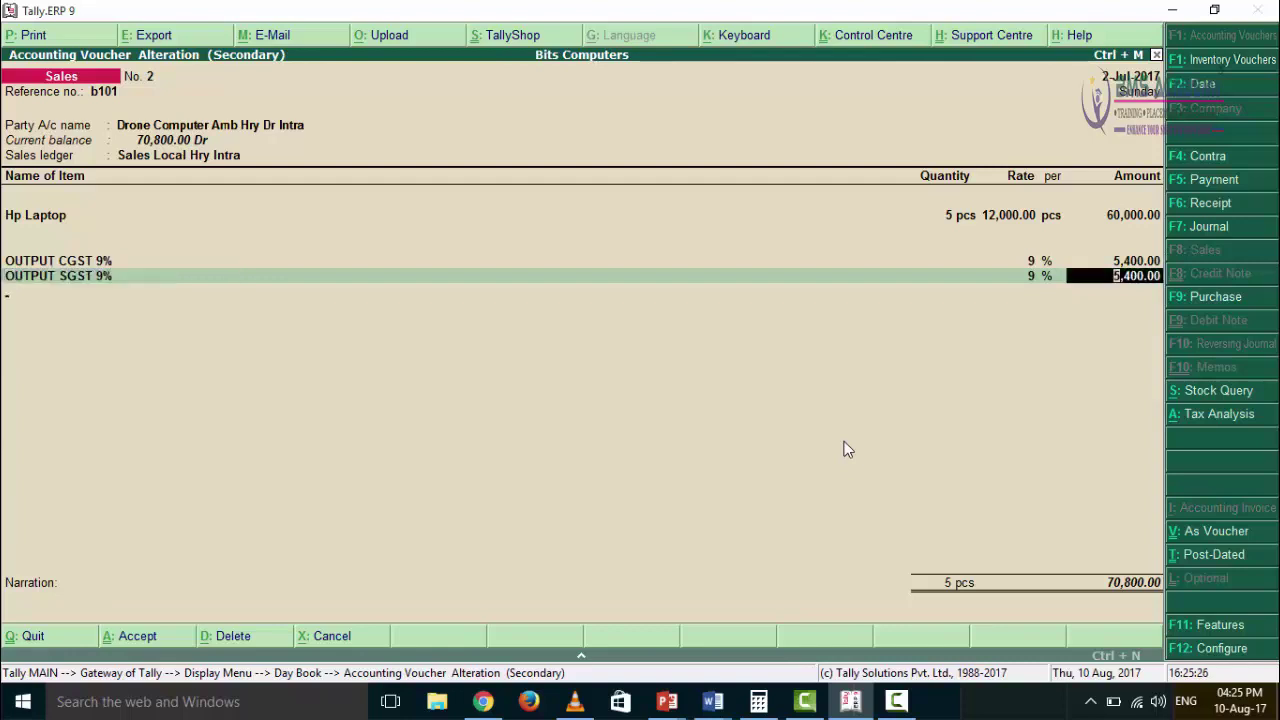
key("Return")
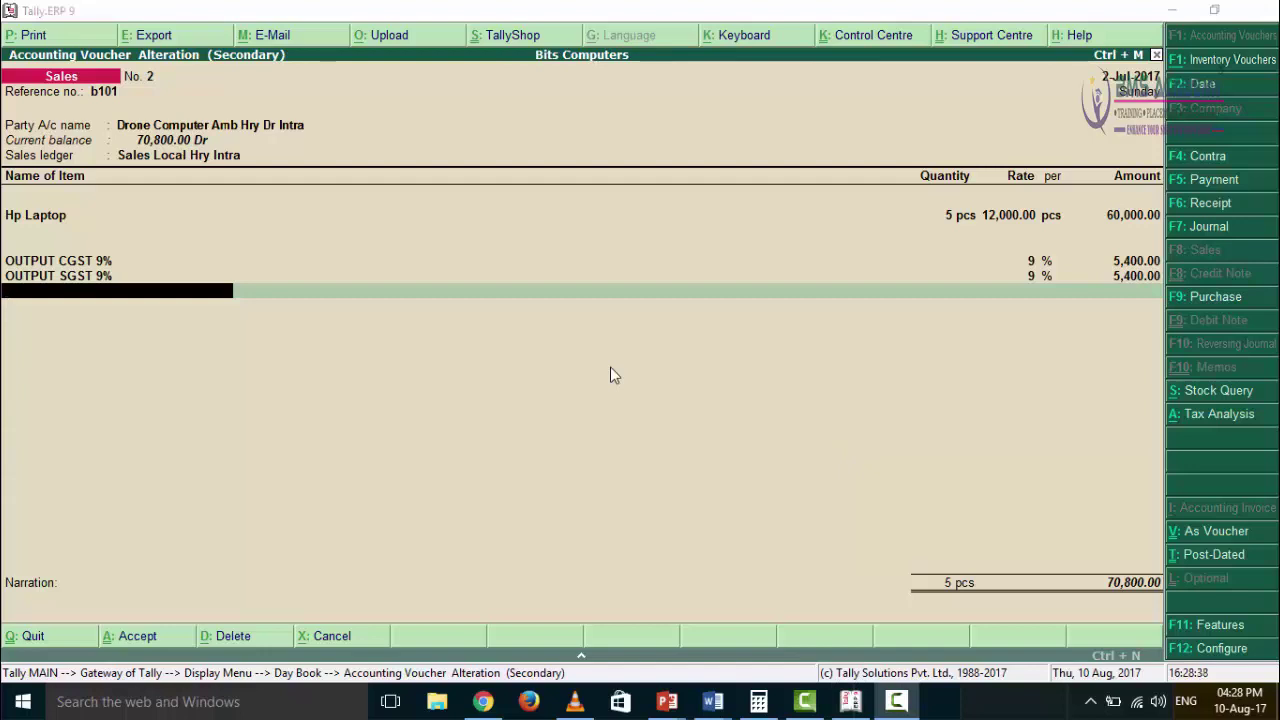
key("Return")
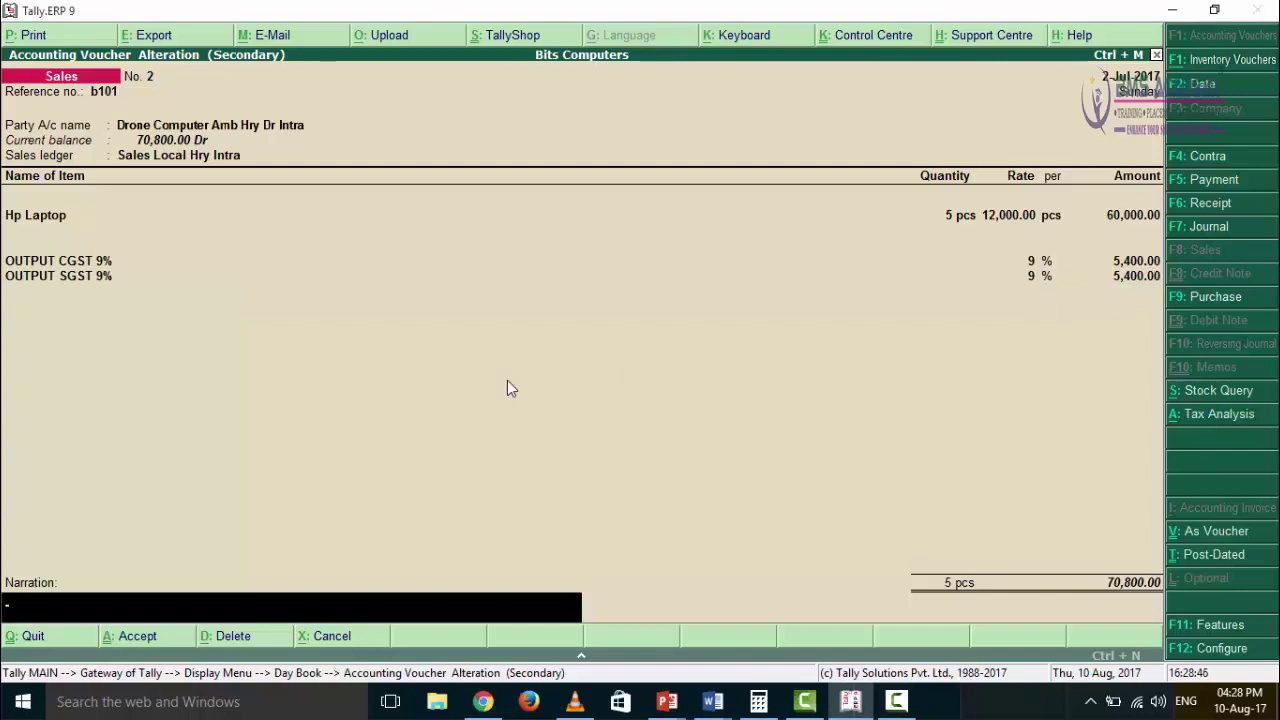
key("Return")
key("Return")
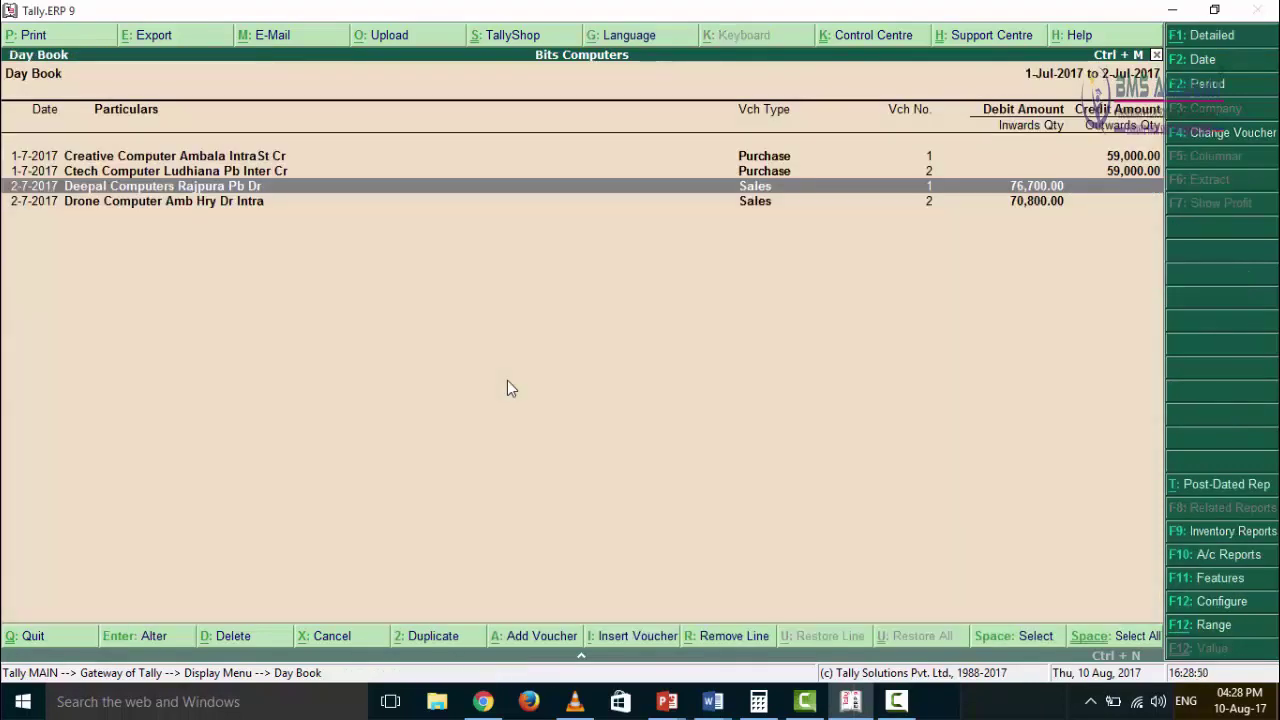
key("Down")
key("Up")
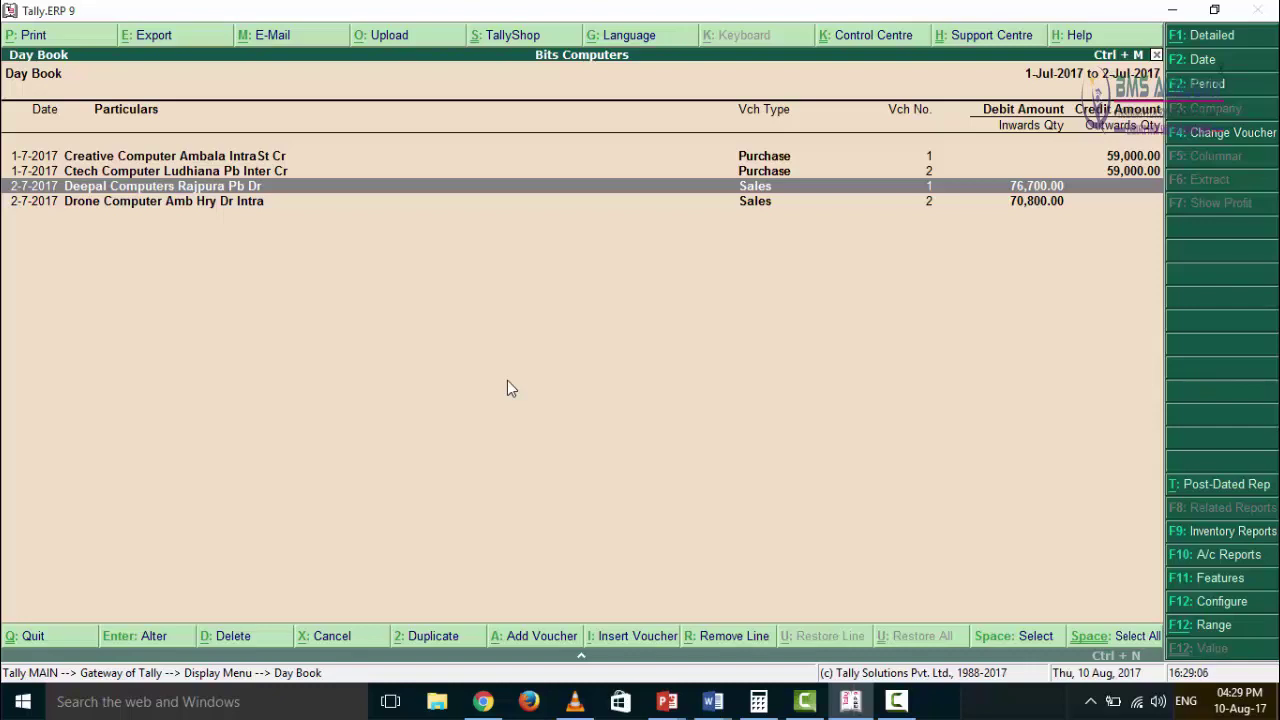
Step: Check the Deepal Computers sale on the GST example slide and open its Day Book sales voucher, keeping the date, reference number and party account
key("alt+Tab")
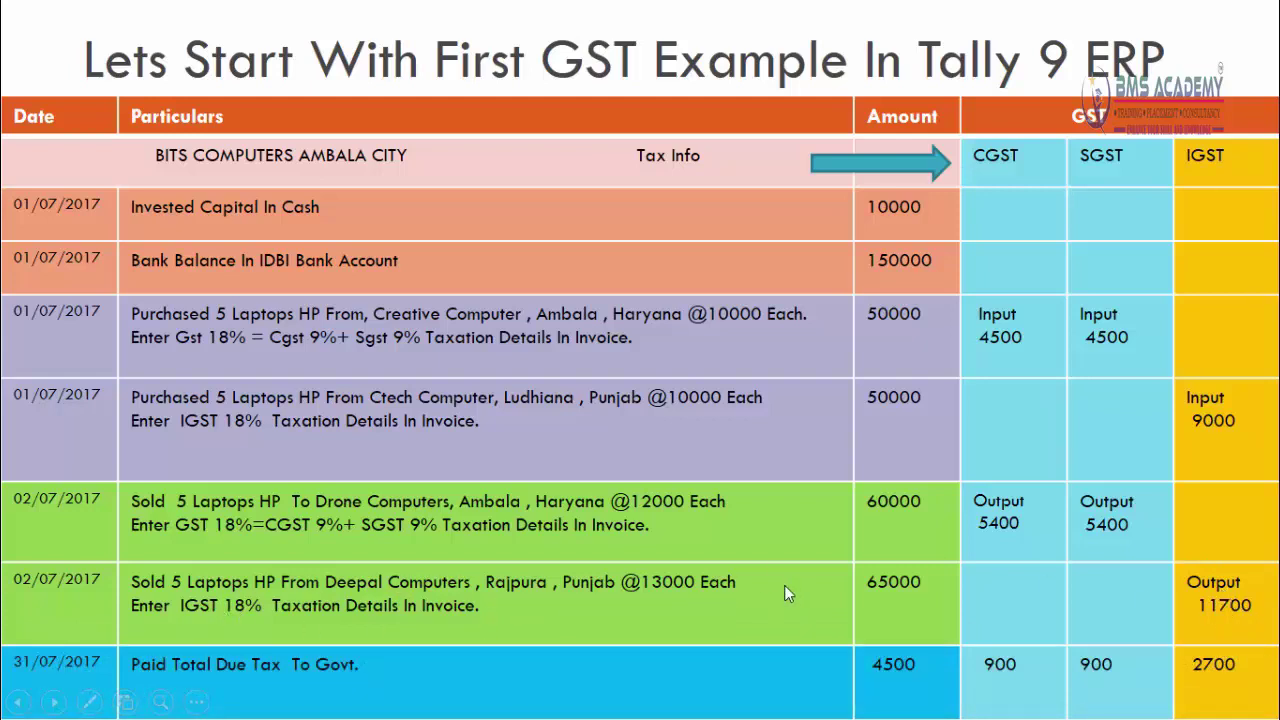
key("alt+Tab")
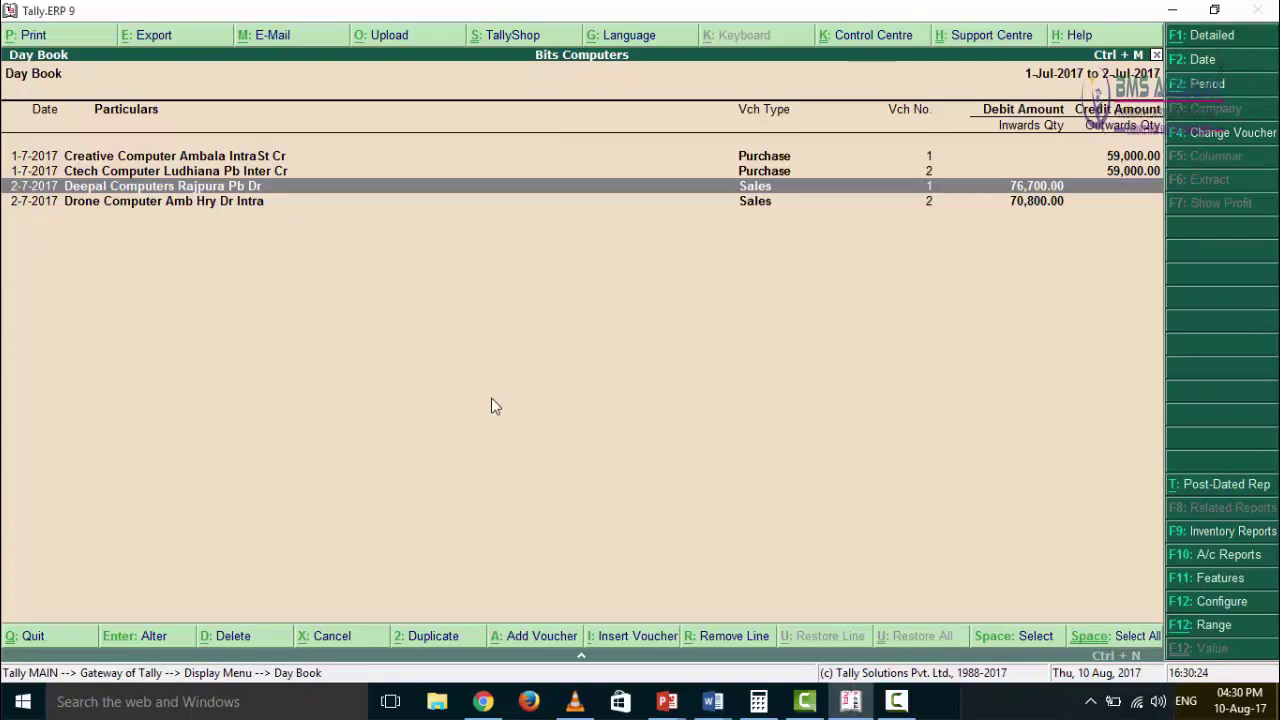
key("Return")
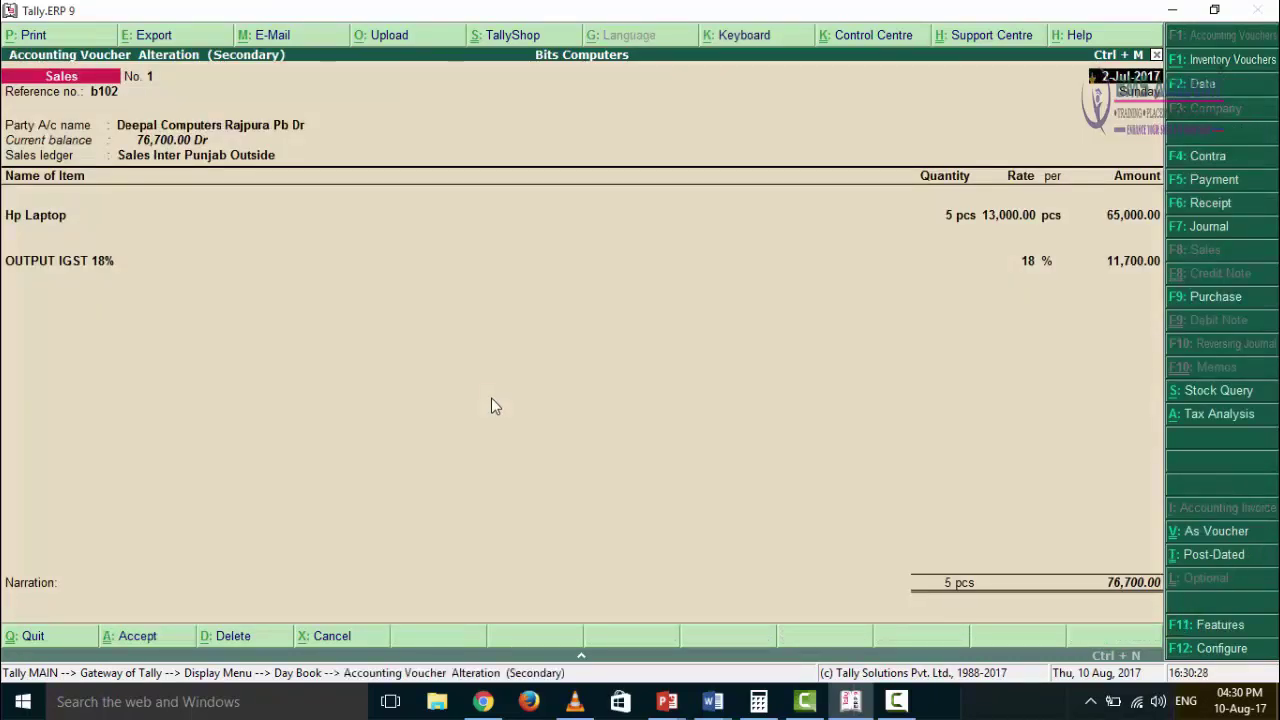
key("Return")
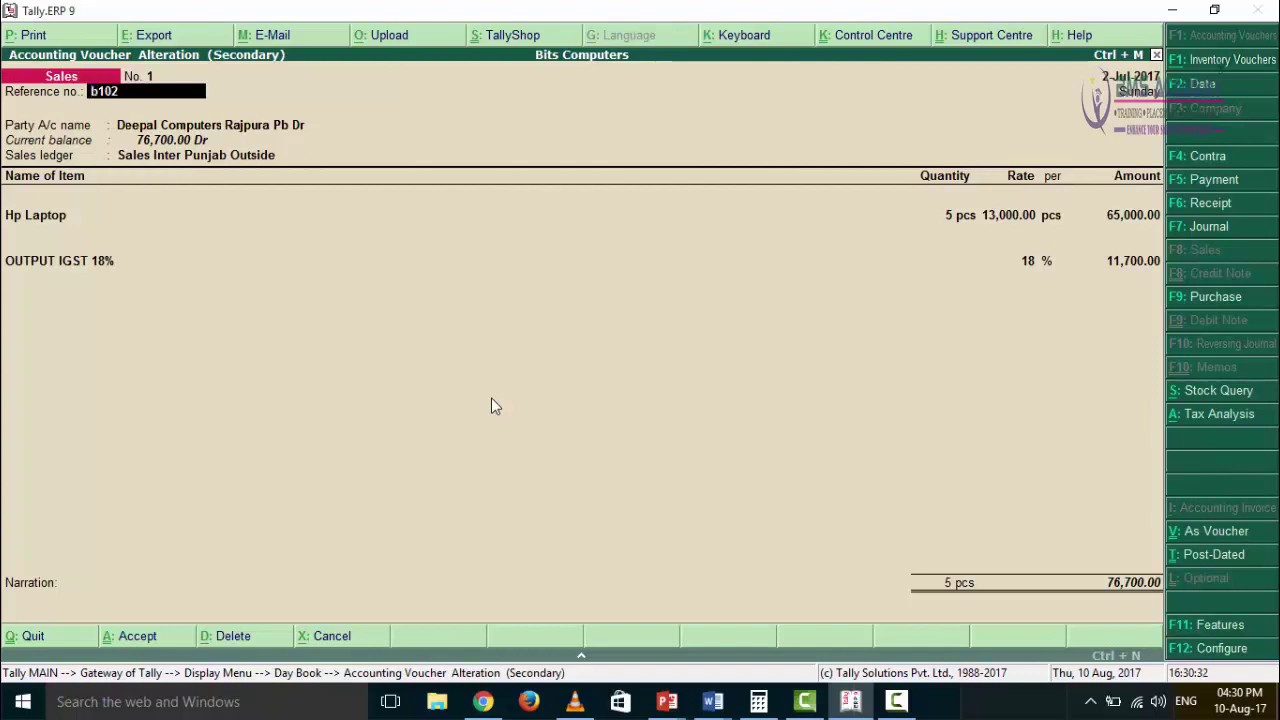
key("Return")
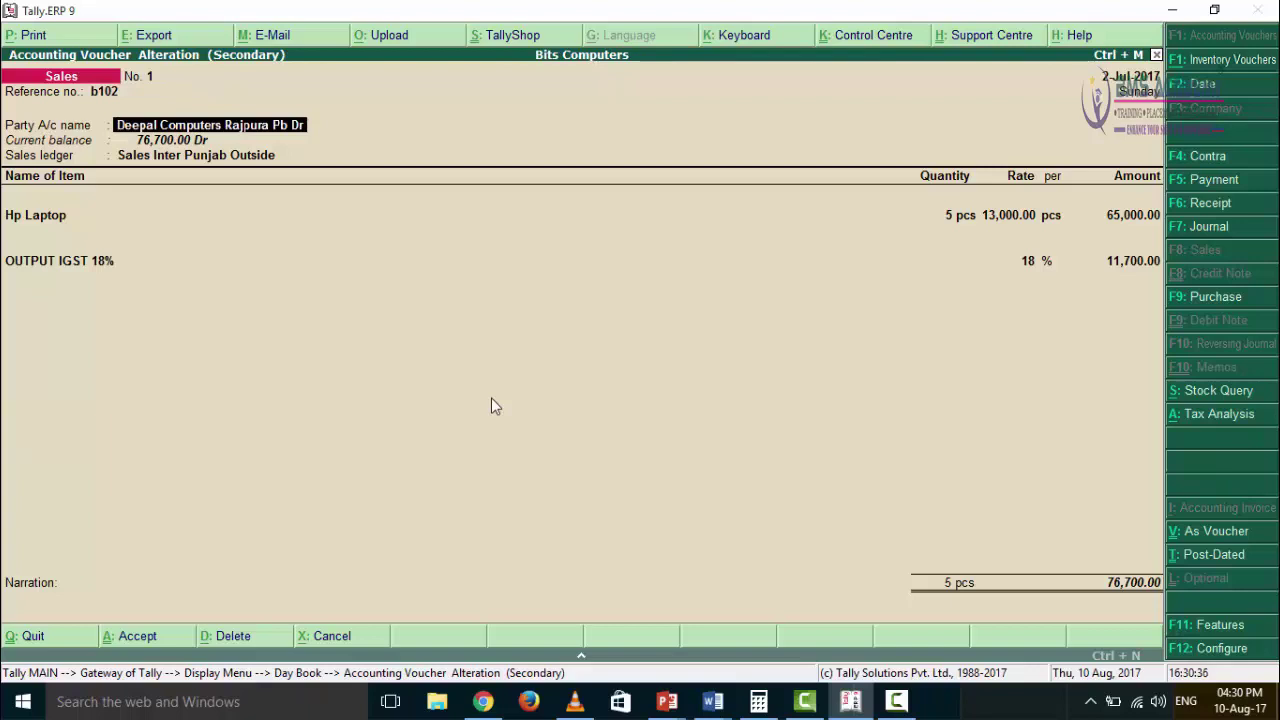
key("Return")
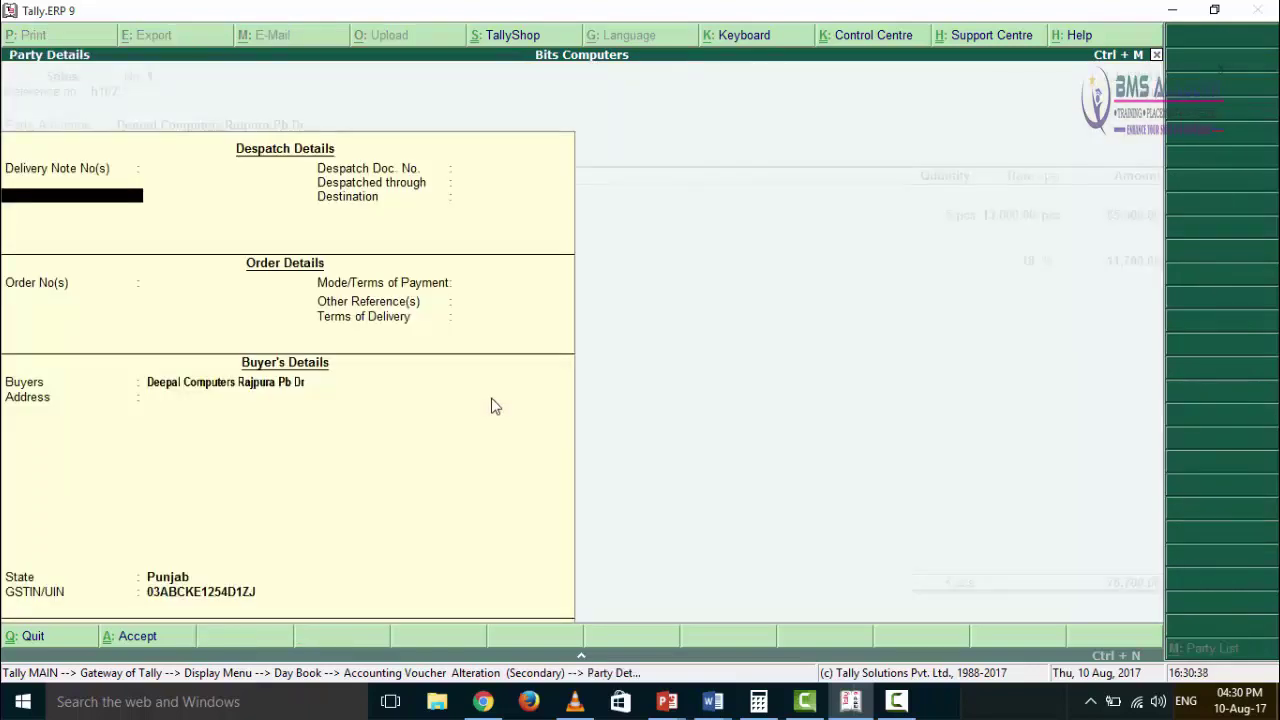
Step: Review the Deepal Computers voucher's despatch, order and buyer's details through State and GSTIN/UIN, leaving every field as it is
key("Return")
key("Return")
key("Return")
key("Return")
key("Return")
key("Return")
key("Return")
key("Return")
key("Return")
key("Return")
key("Return")
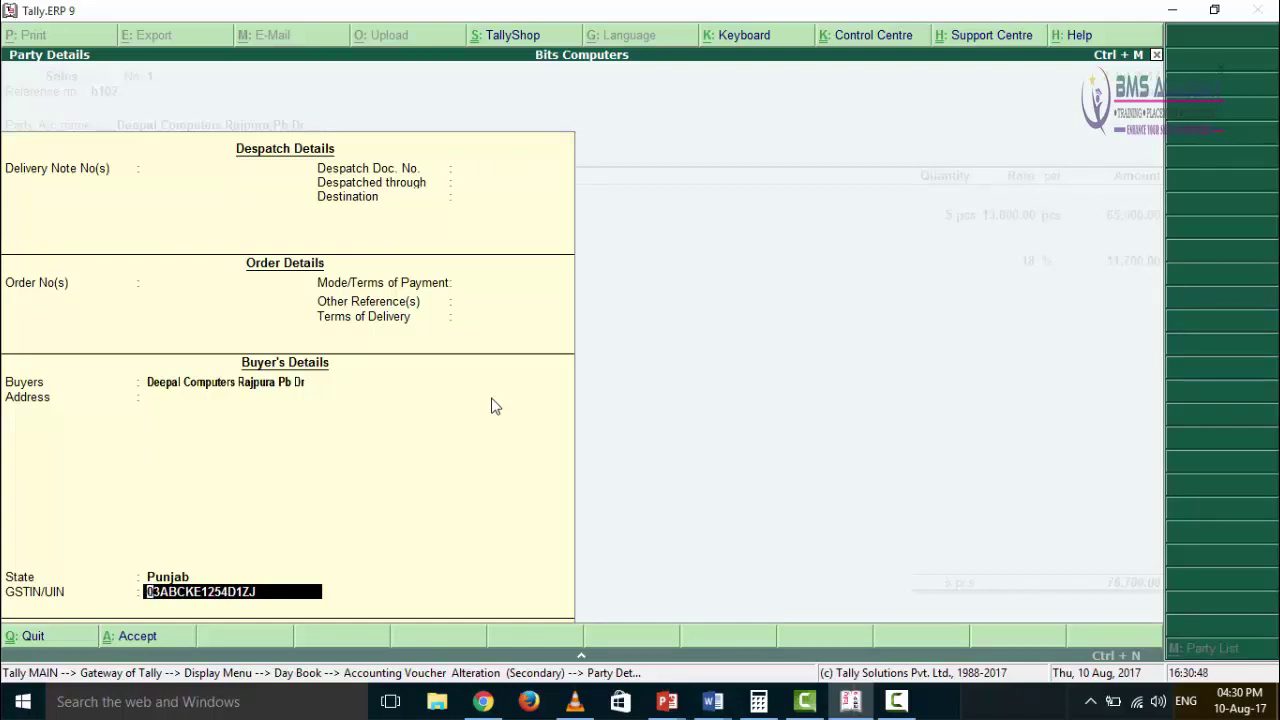
key("Return")
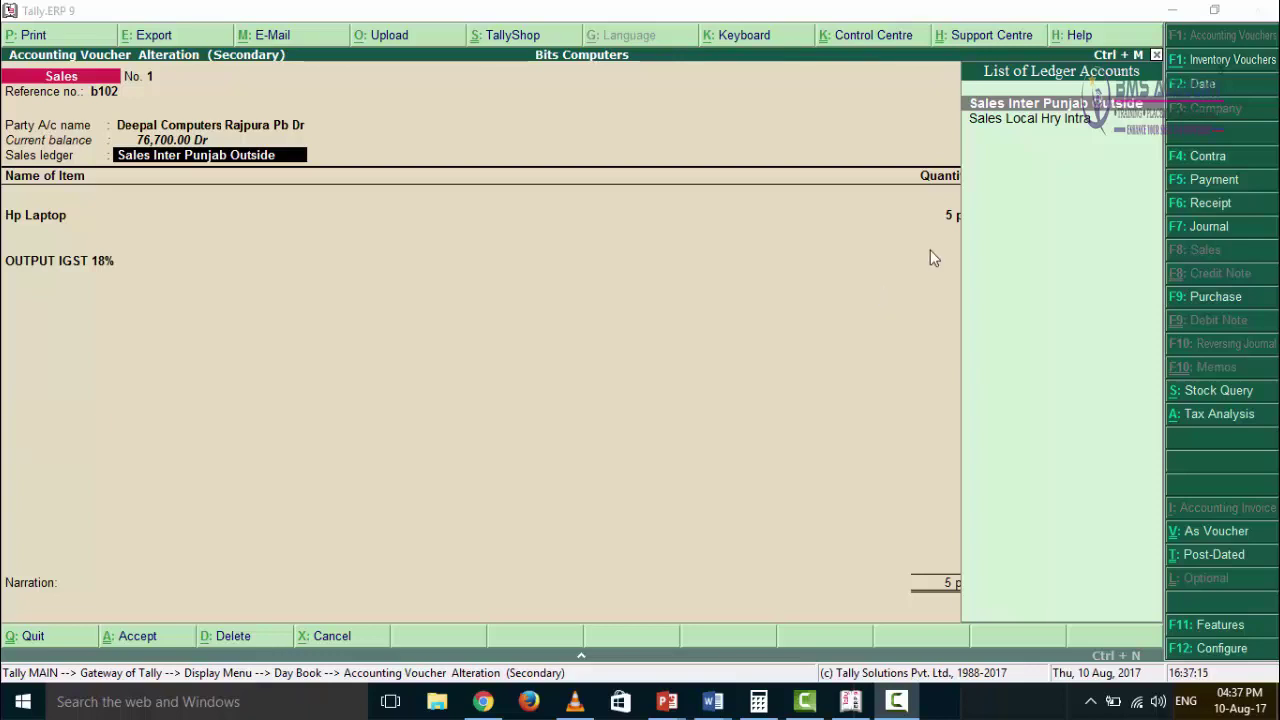
Step: Keep Sales Inter Punjab Outside as the sales ledger and review the Hp Laptop line's quantity, rate, unit and amount, adding no further item
left_click(994, 103)
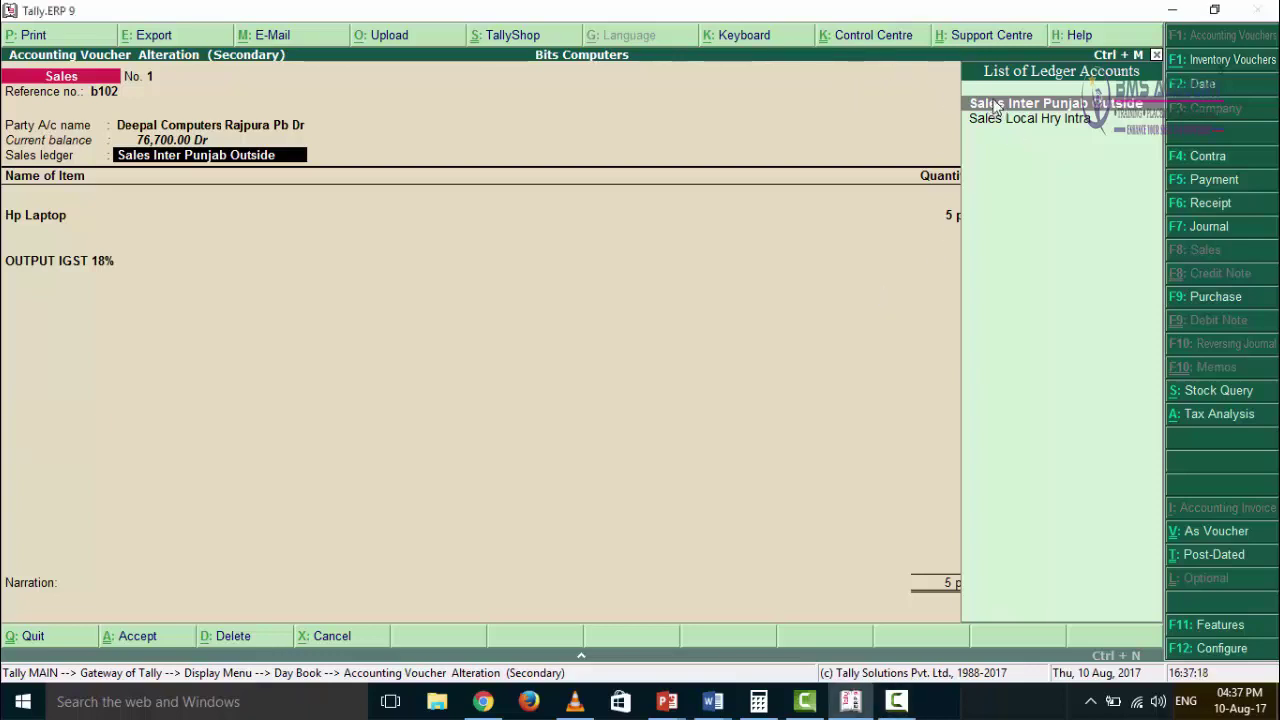
left_click(994, 103)
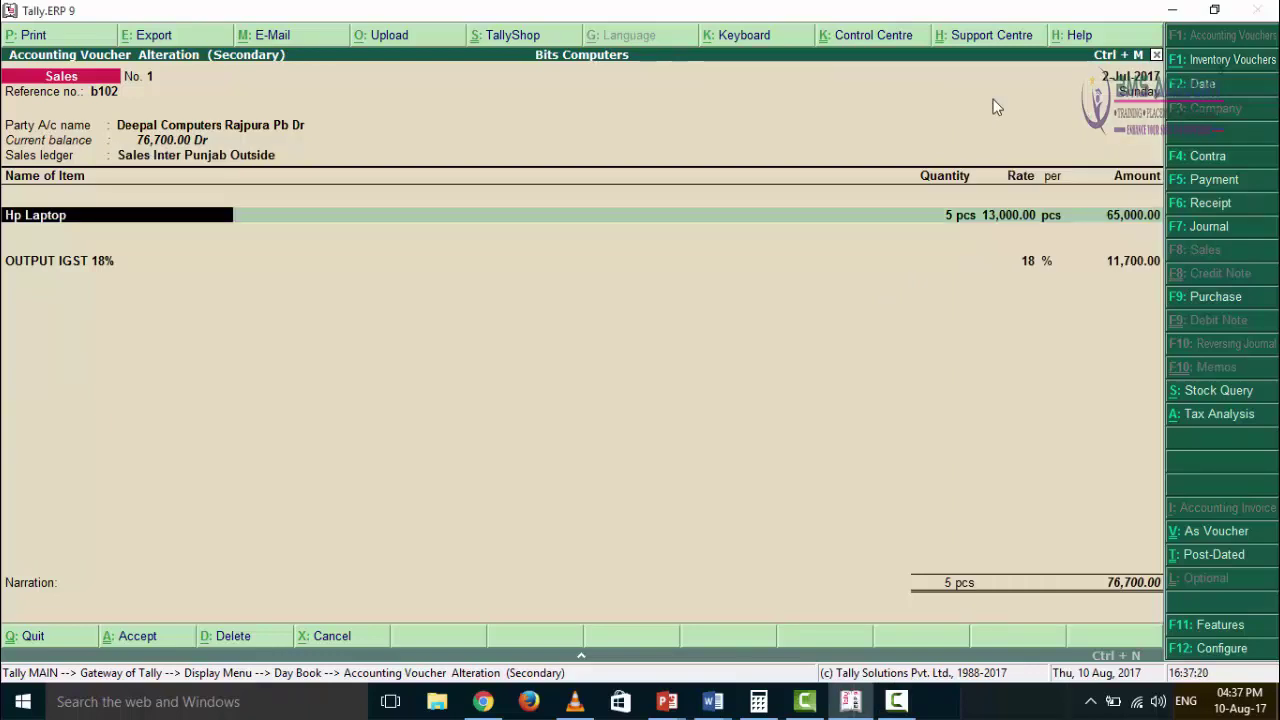
key("Return")
key("Return")
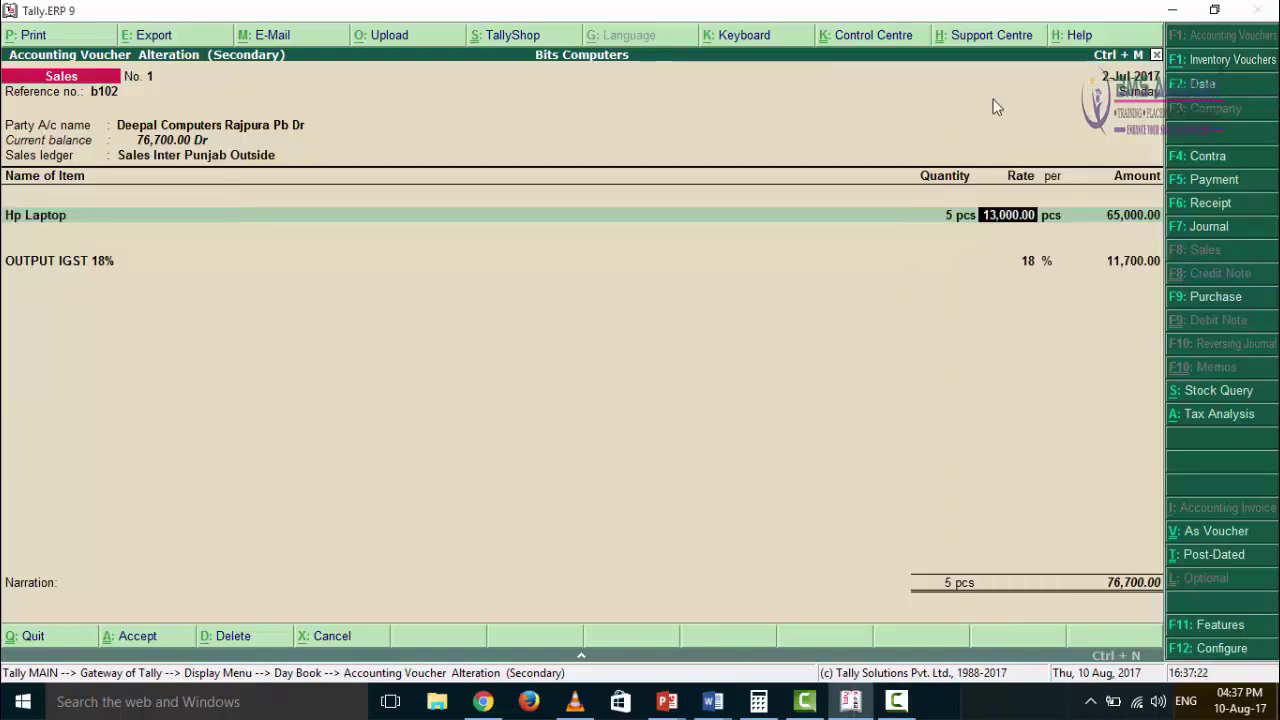
key("Return")
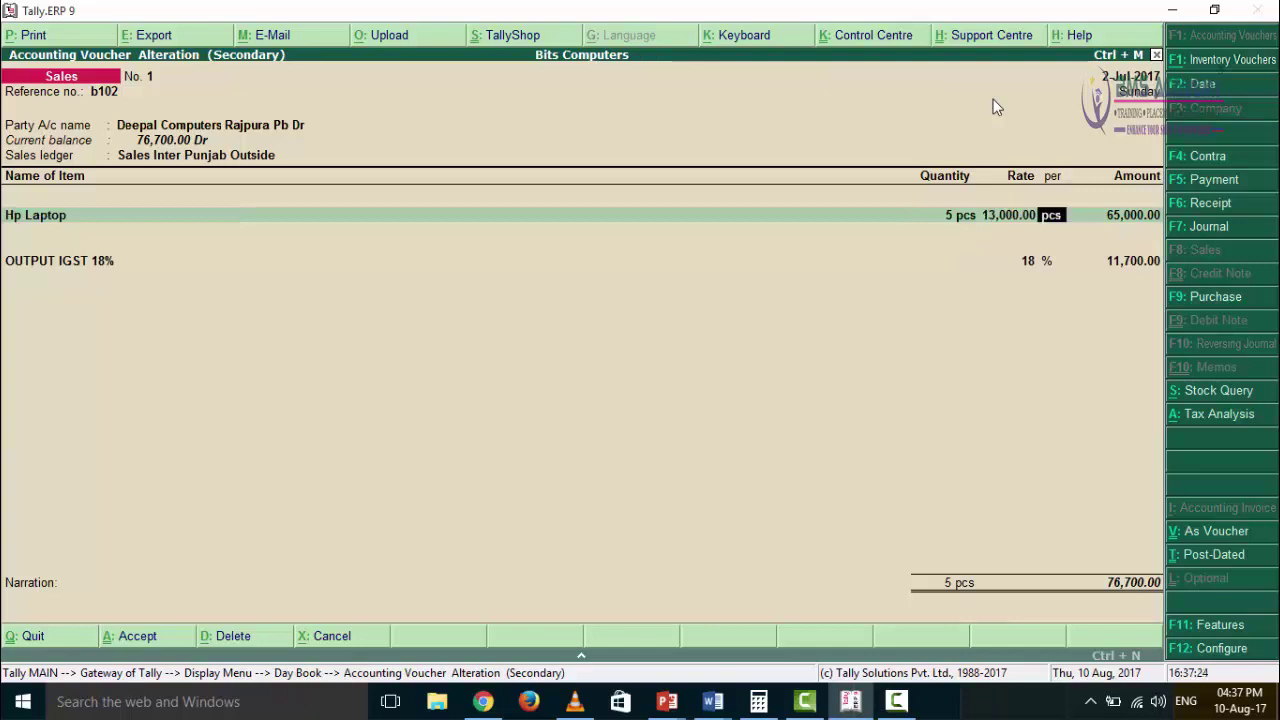
key("Return")
key("Return")
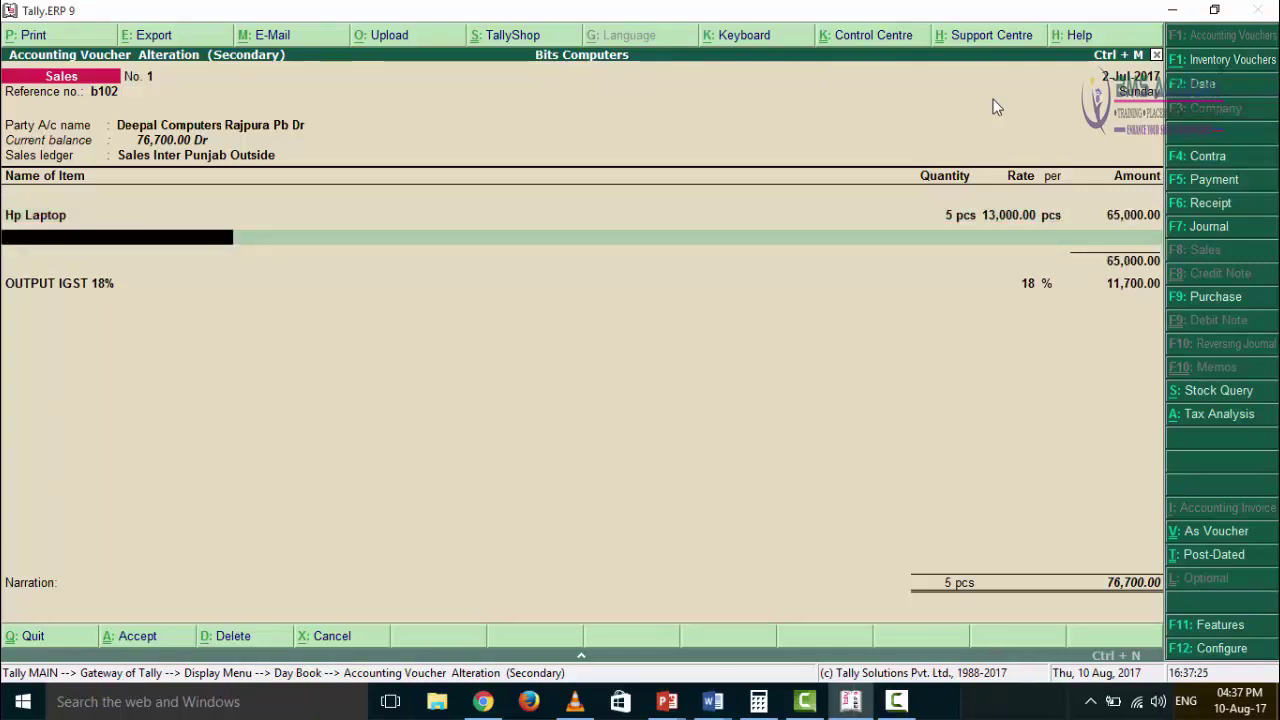
key("Return")
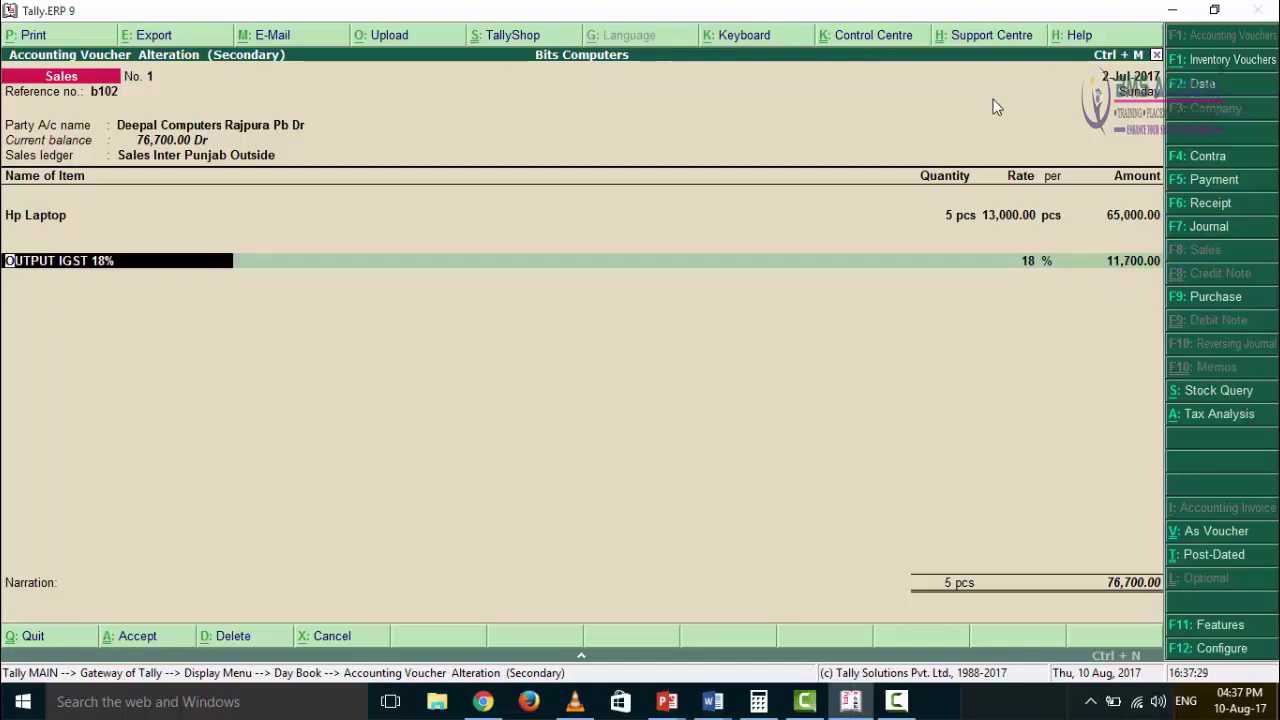
Step: Check the OUTPUT IGST 18% ledger and its amount, end the ledger list, leave the narration blank and accept the sales voucher
key("Return")
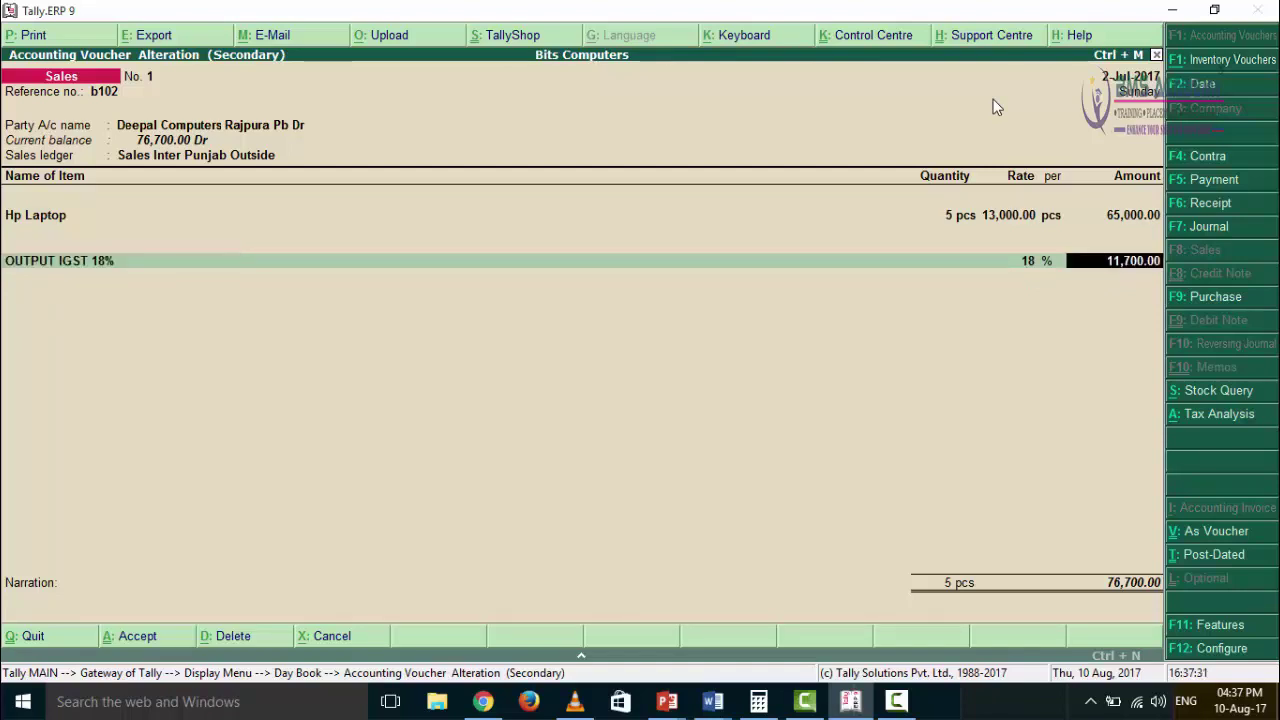
key("Return")
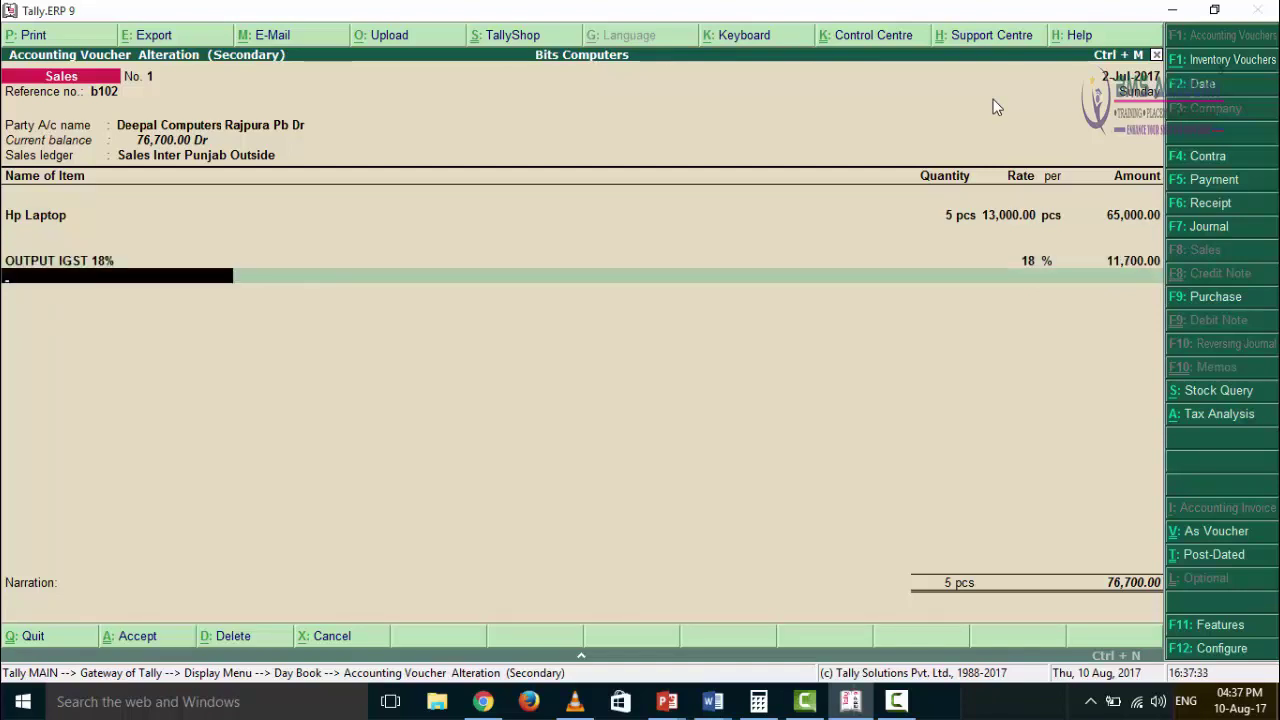
key("BackSpace")
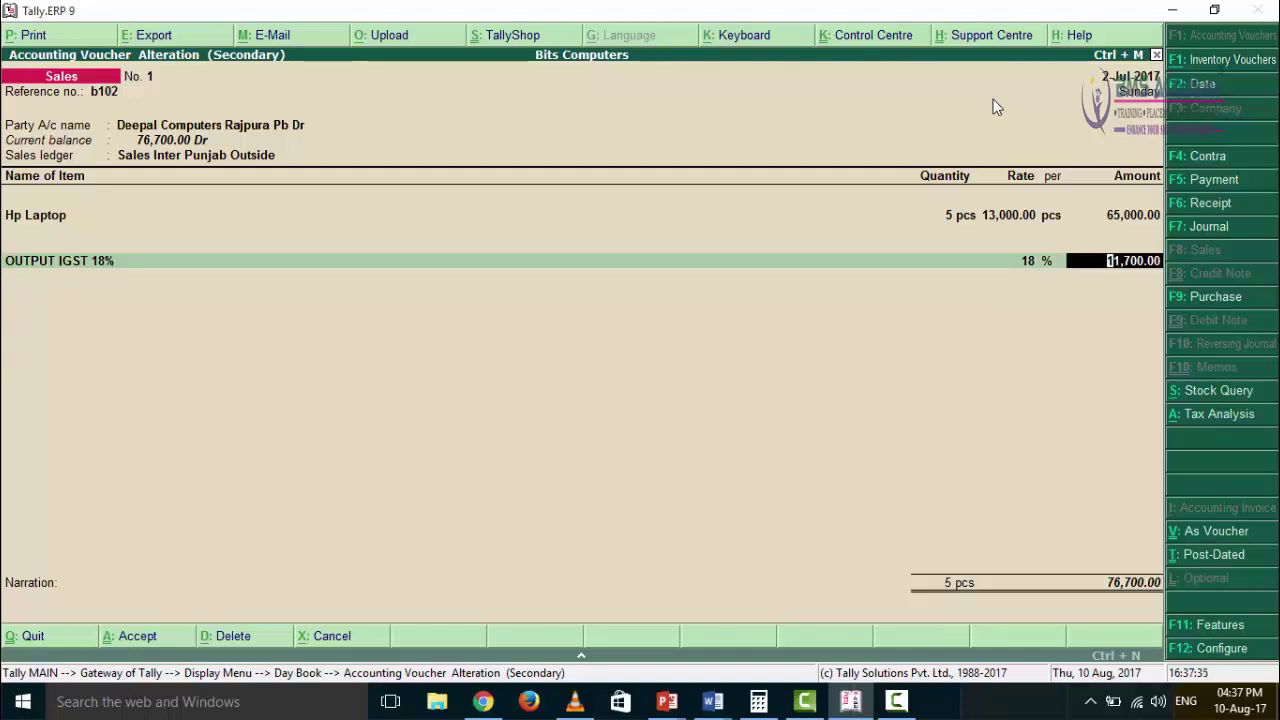
key("BackSpace")
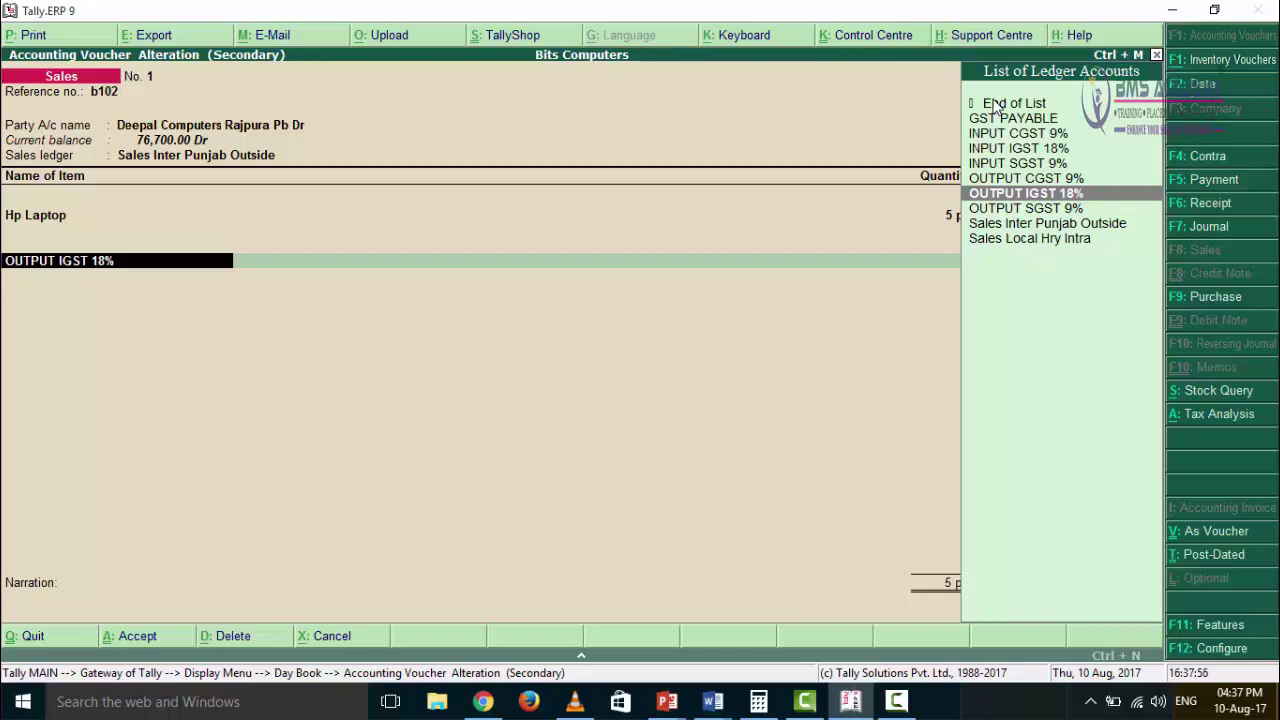
key("Return")
key("Return")
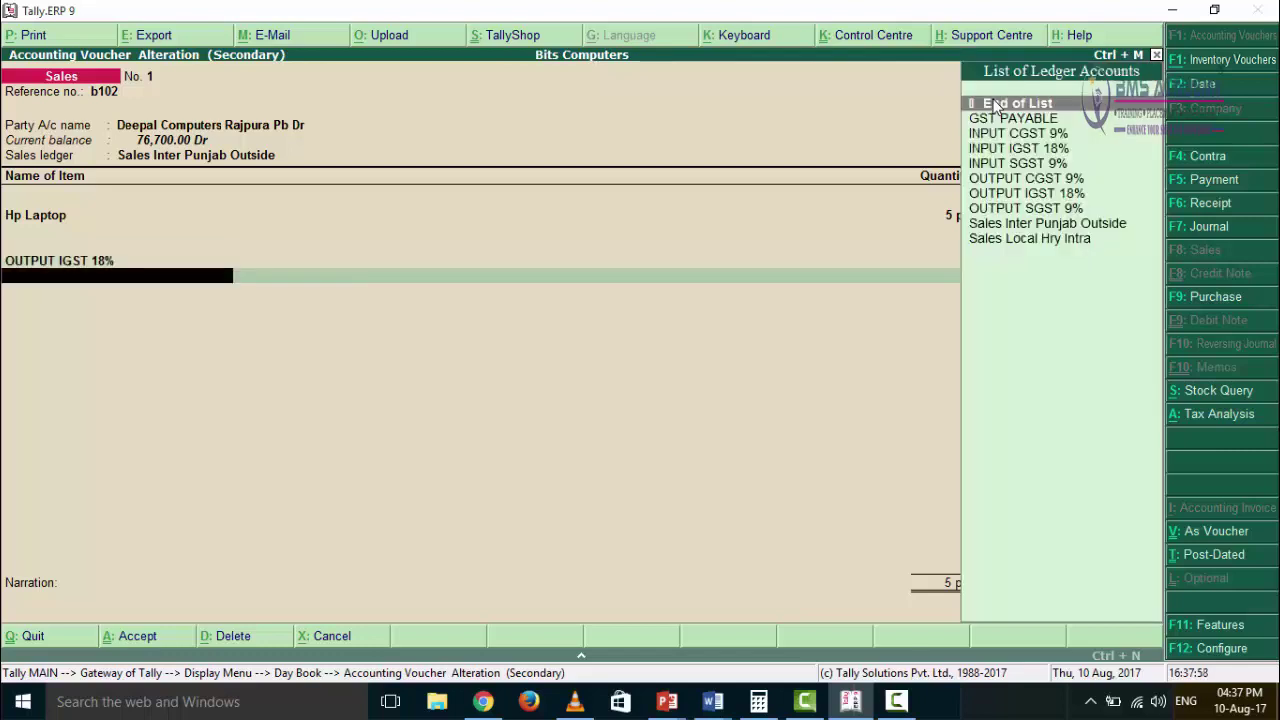
key("Return")
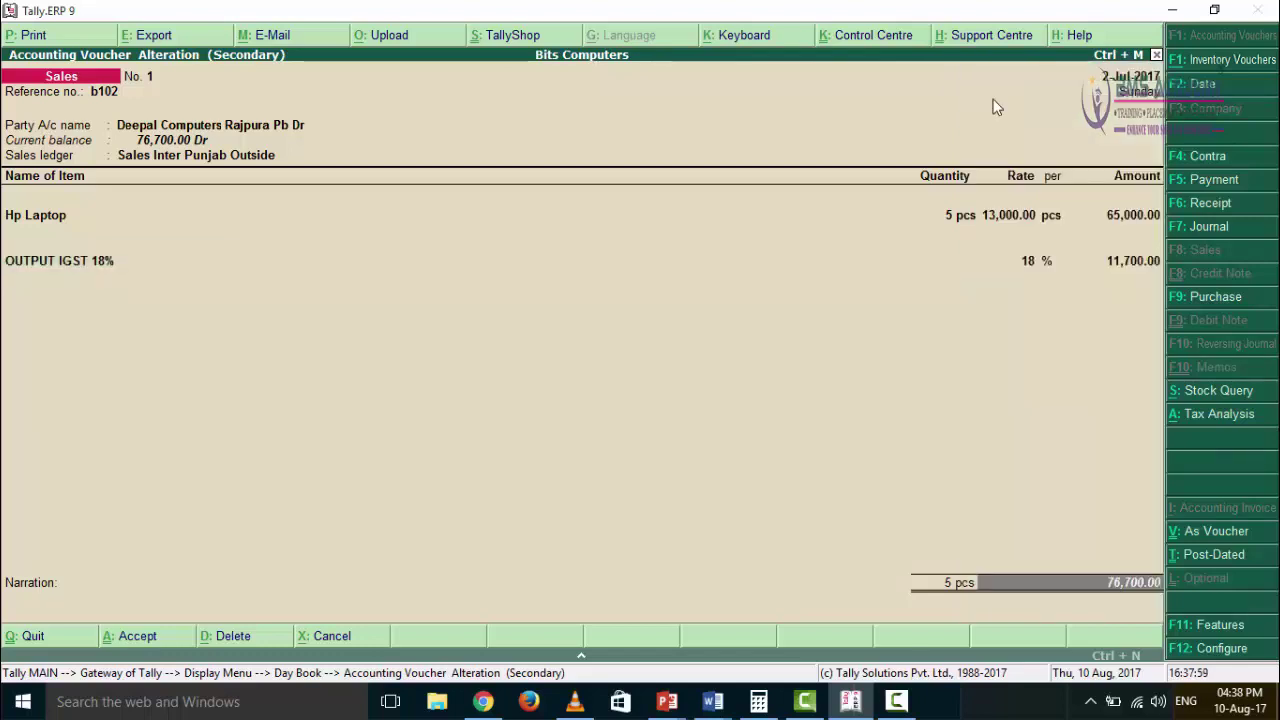
key("Return")
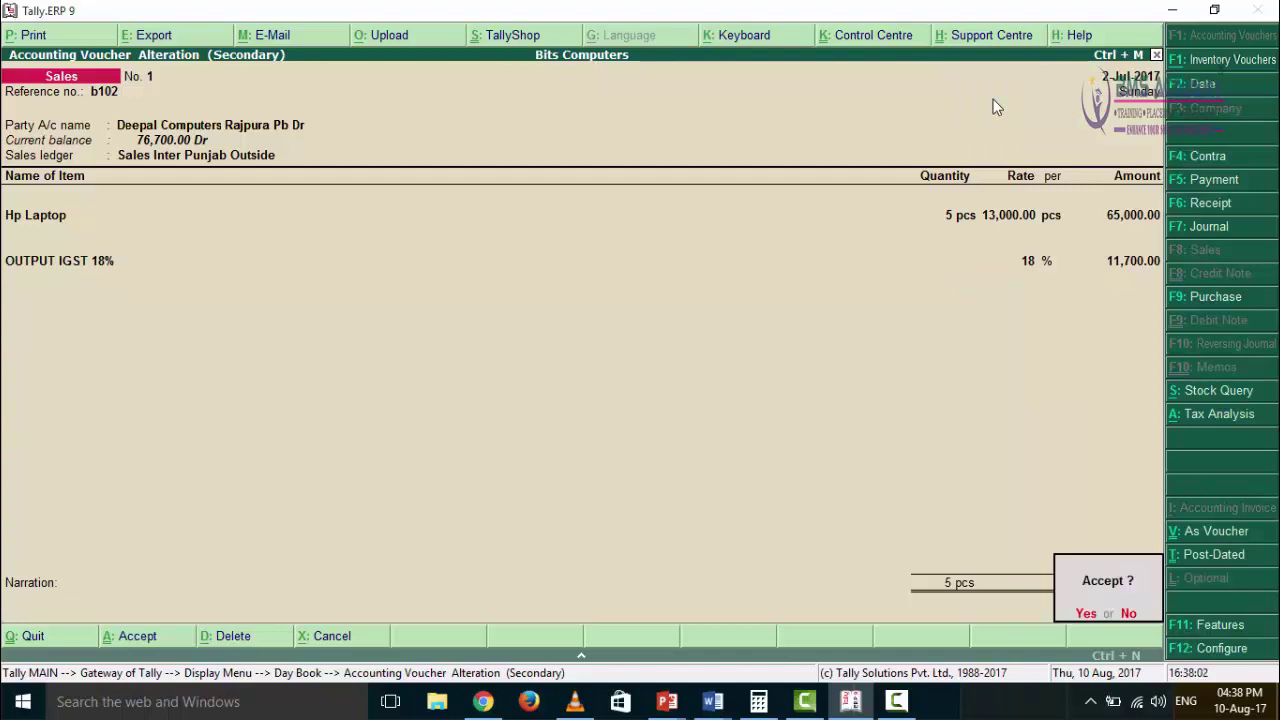
key("Return")
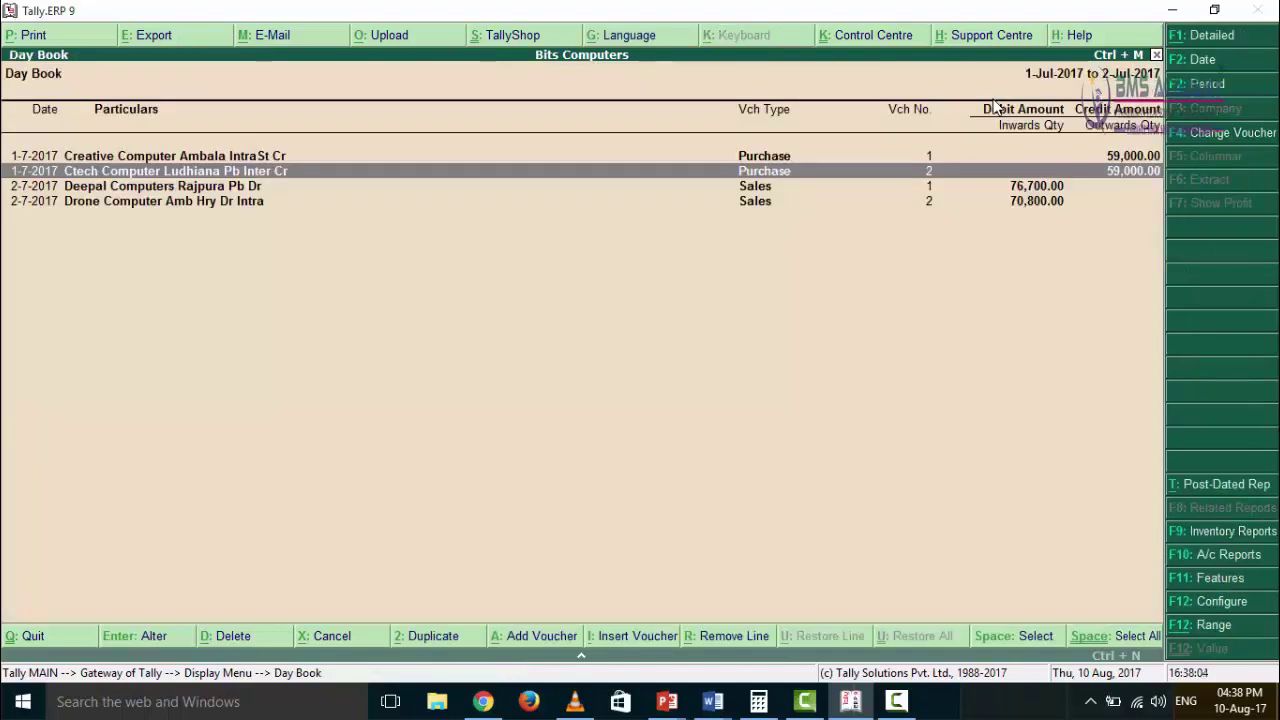